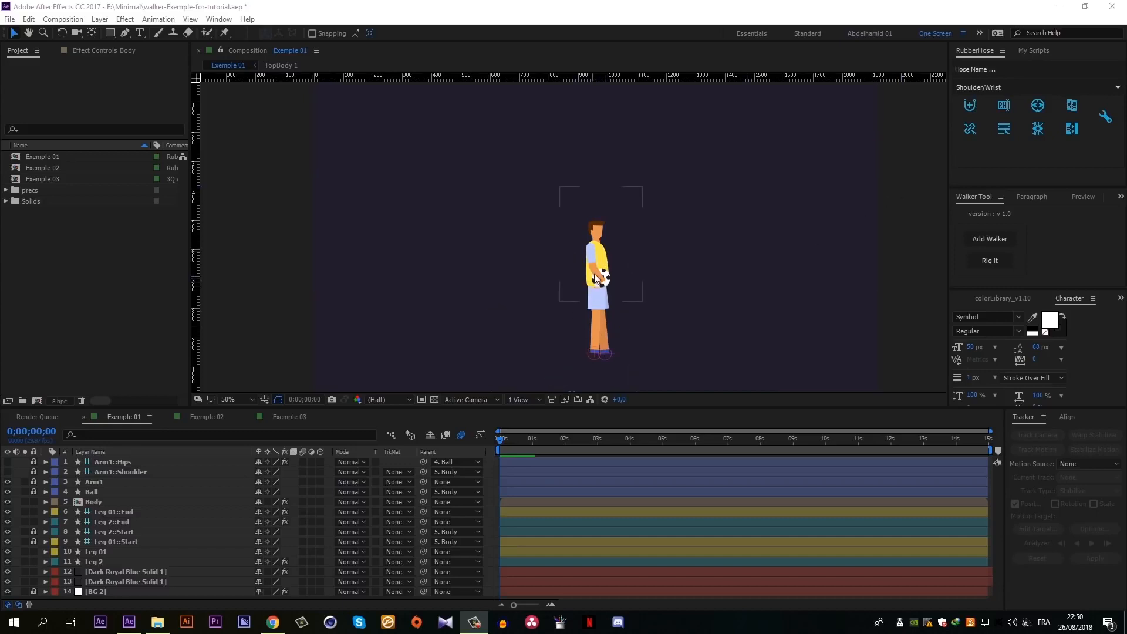
- Try moving the Body layer downward to test how the legs bend, and undo the move
left_click_drag(604, 259, 606, 282)
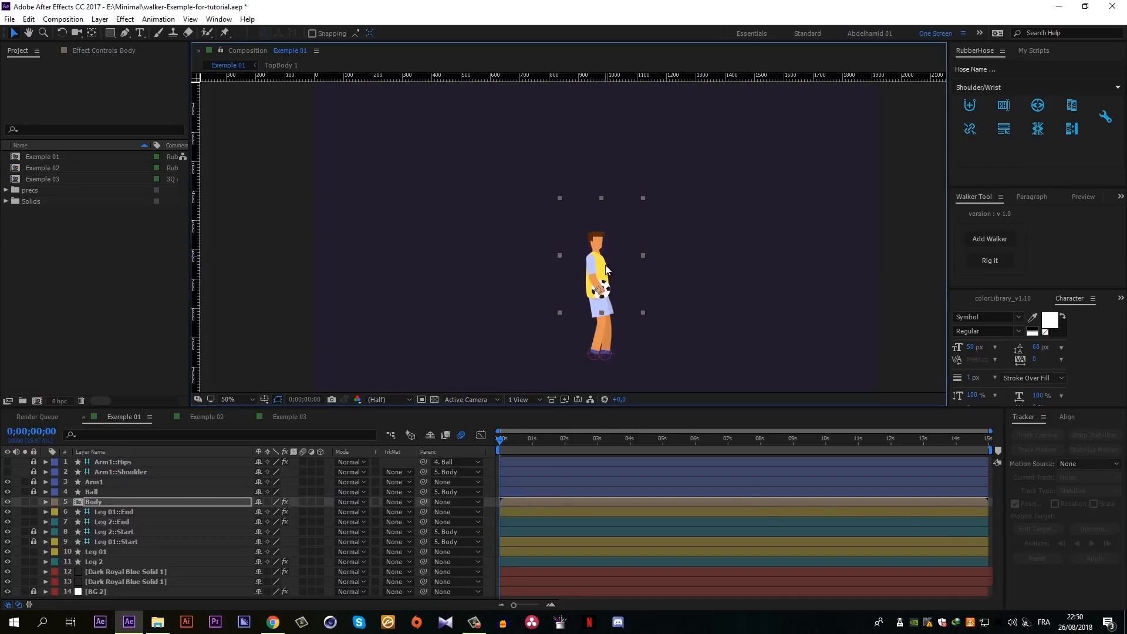
key("ctrl+z")
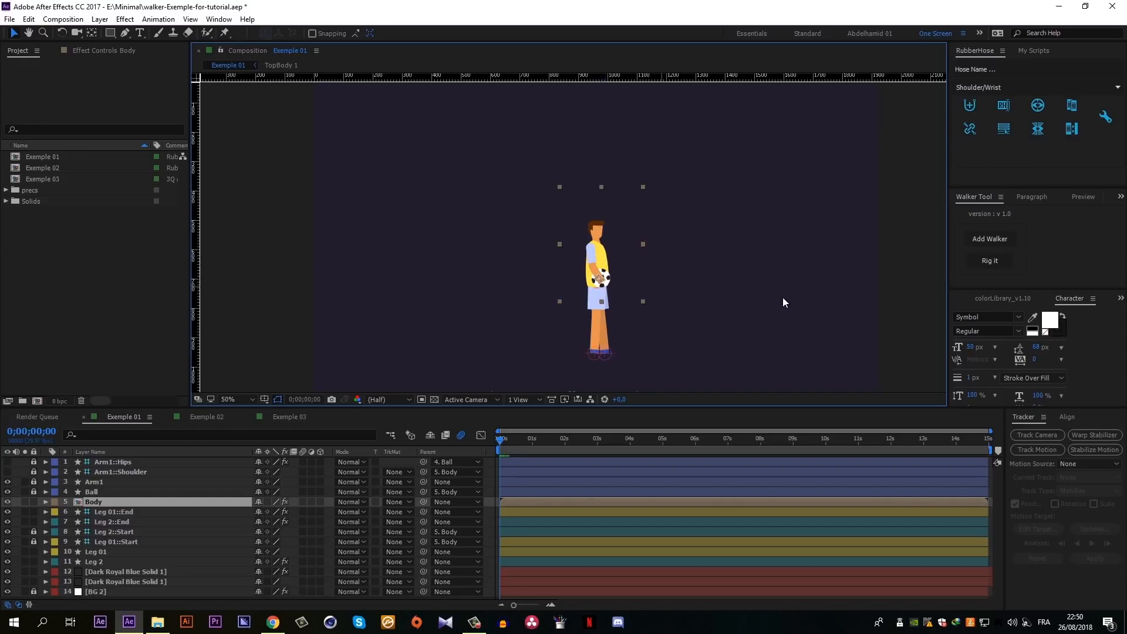
left_click(632, 285)
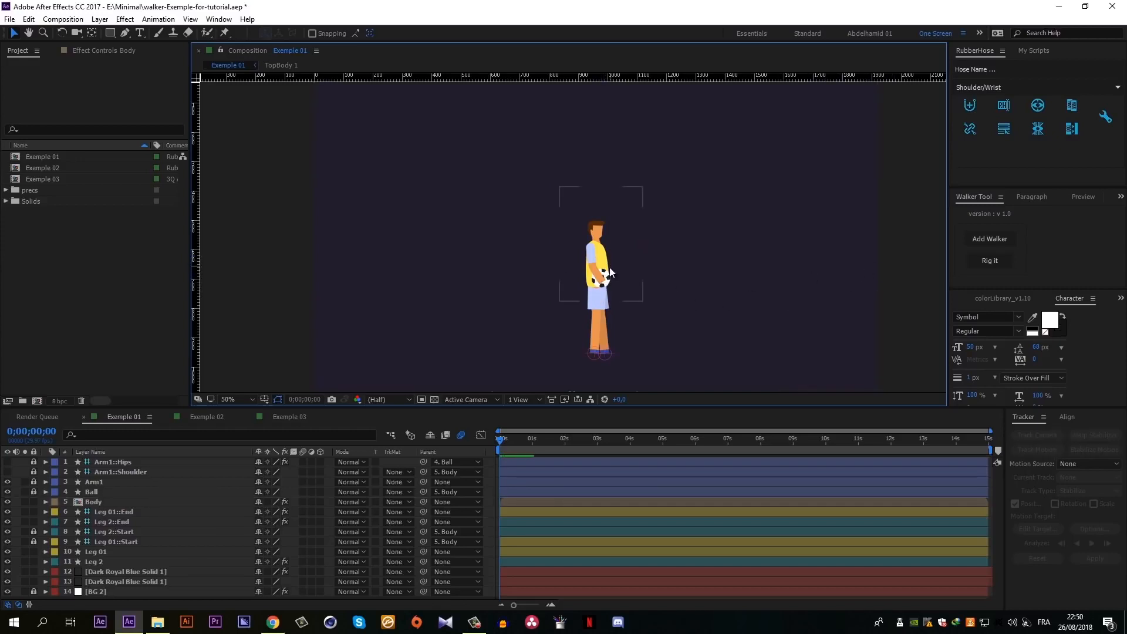
left_click(492, 485)
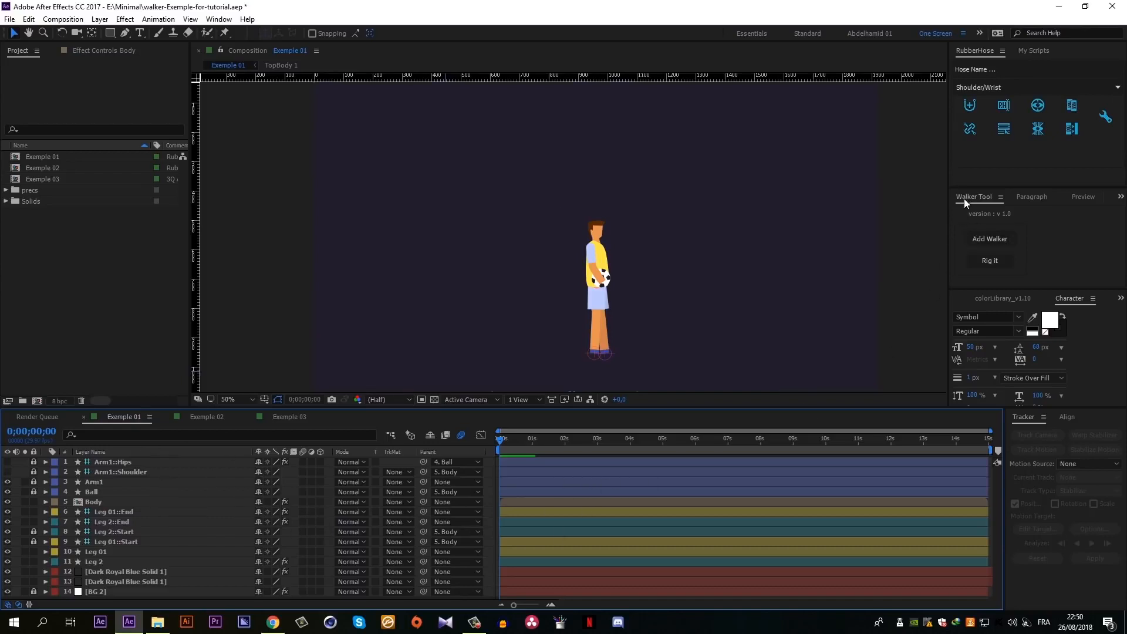
- Add a walker to the Exemple 01 composition and move its Walker_Control and CenterCtrl controllers down to the character's feet
left_click(985, 239)
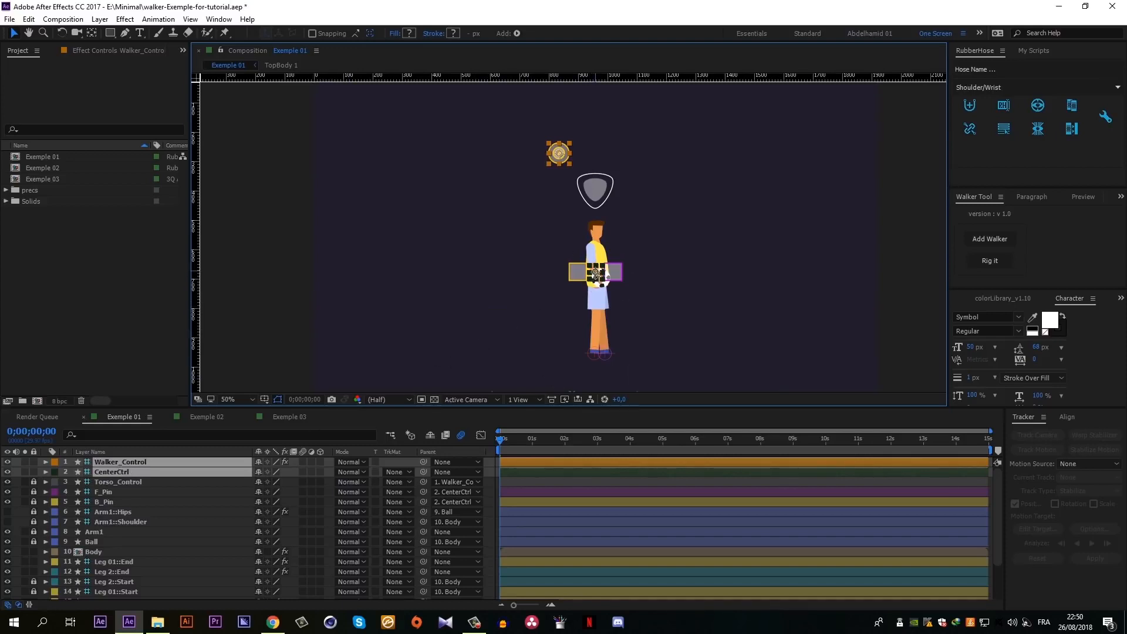
left_click_drag(595, 280, 599, 352)
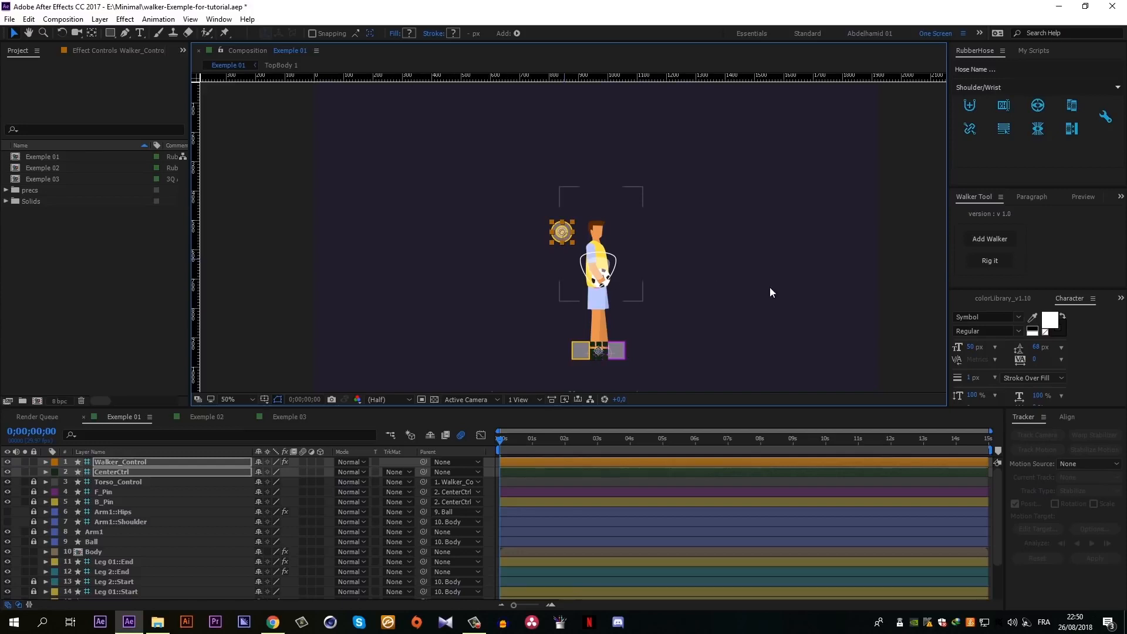
left_click(924, 303)
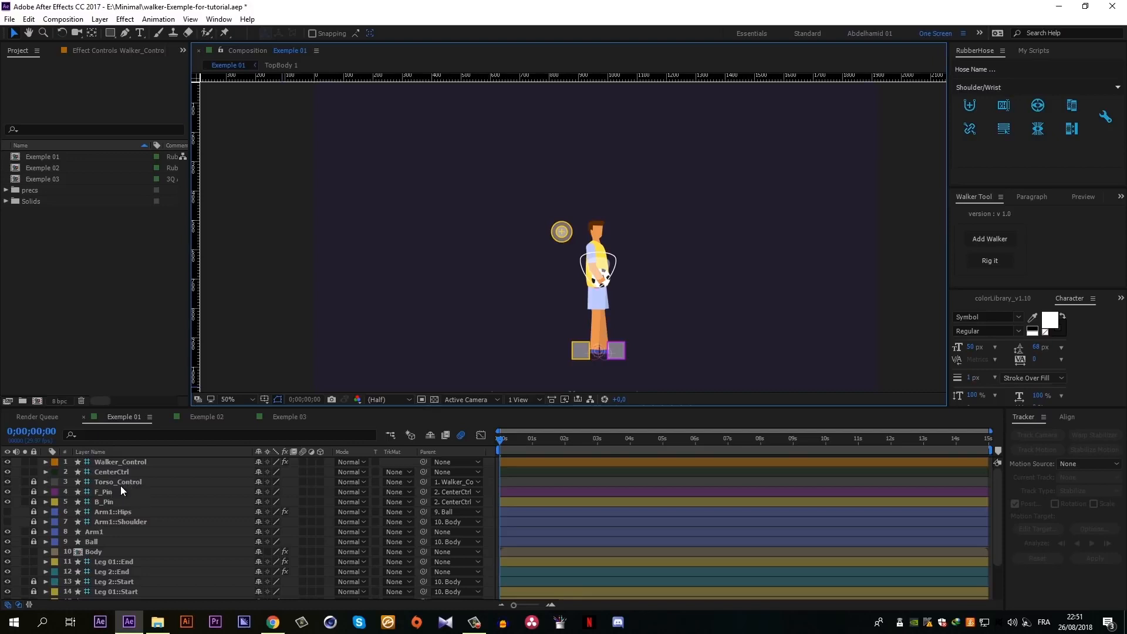
- Unlock the Torso_Control layer, reposition its shield shape over the character's hips, and lock the layer again
left_click(34, 483)
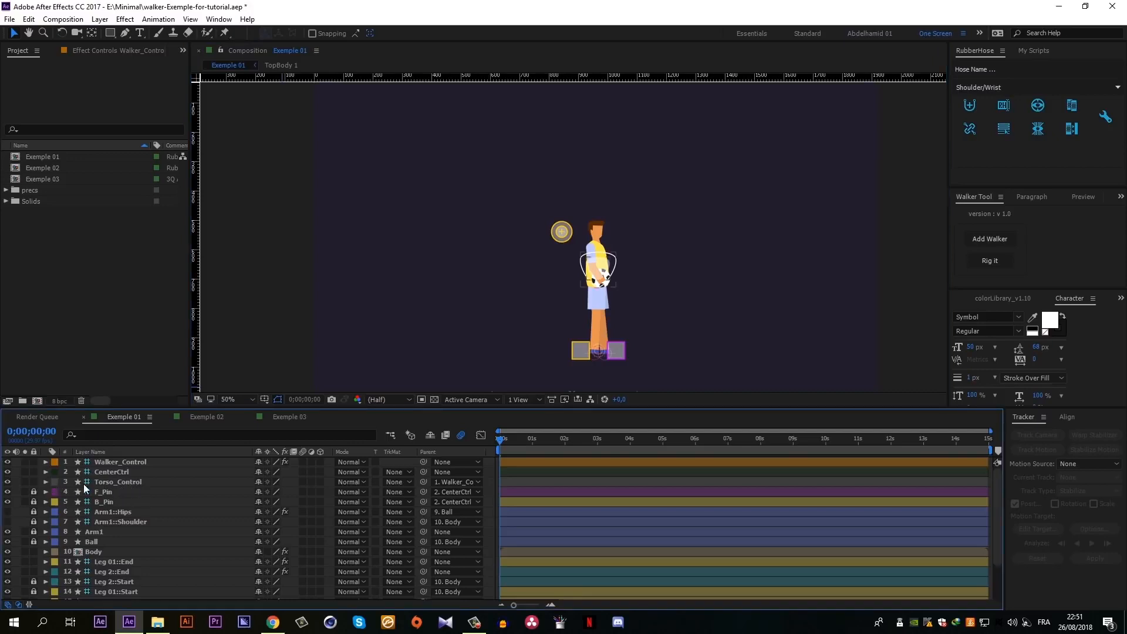
left_click(101, 482)
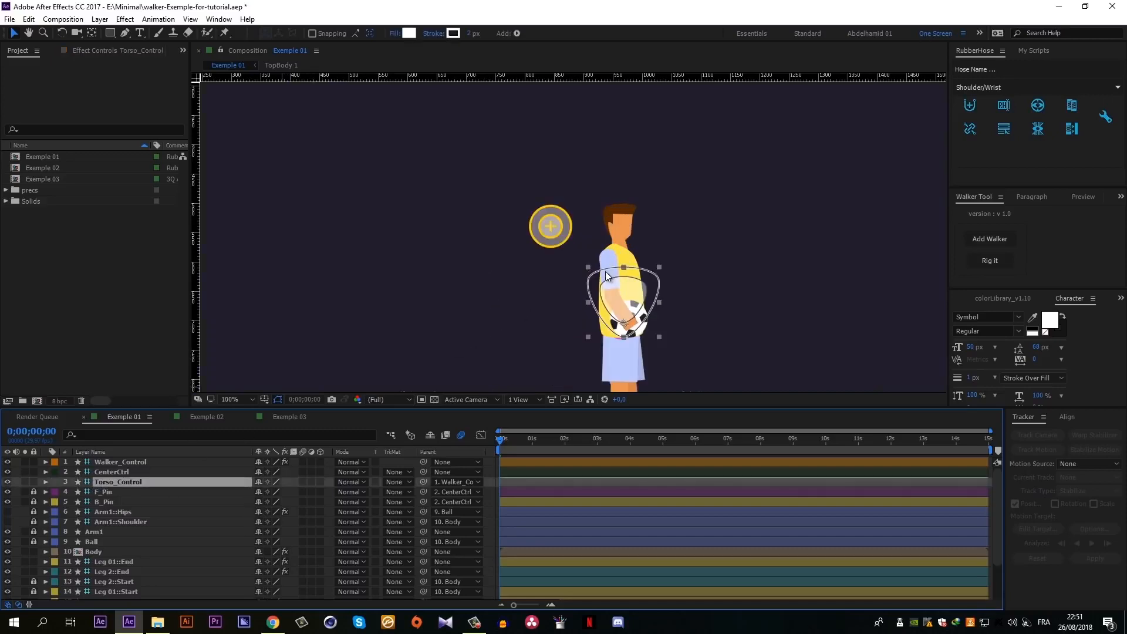
scroll(626, 308, "up", 2)
mouse_move(574, 238)
left_mouse_down()
mouse_move(572, 203)
mouse_move(585, 212)
mouse_move(571, 229)
left_mouse_up()
key("v")
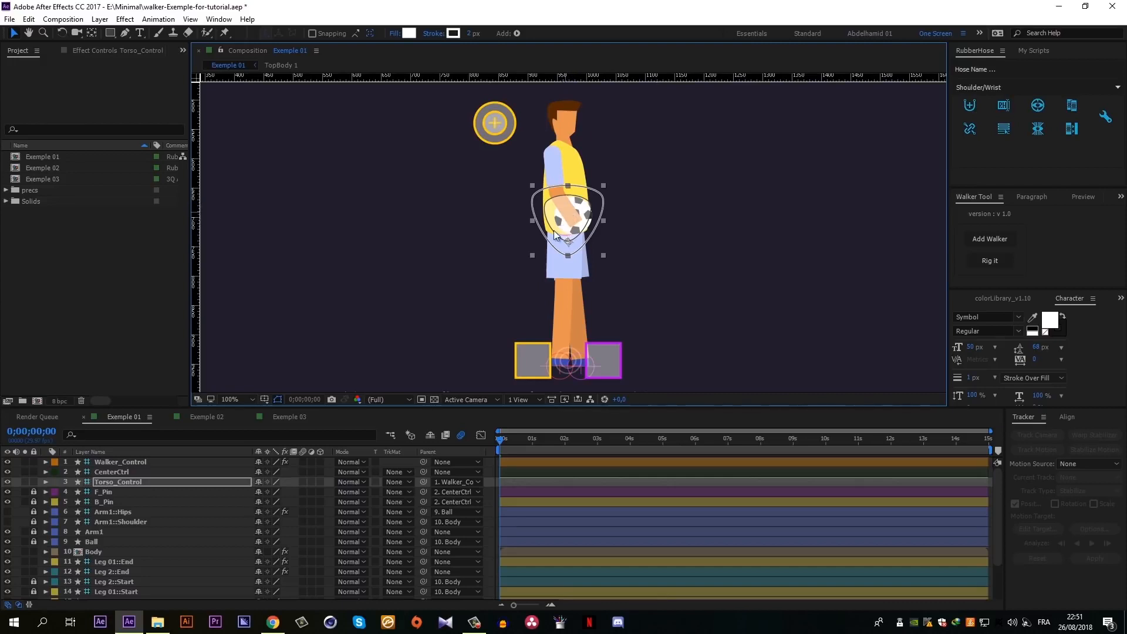
left_click(33, 482)
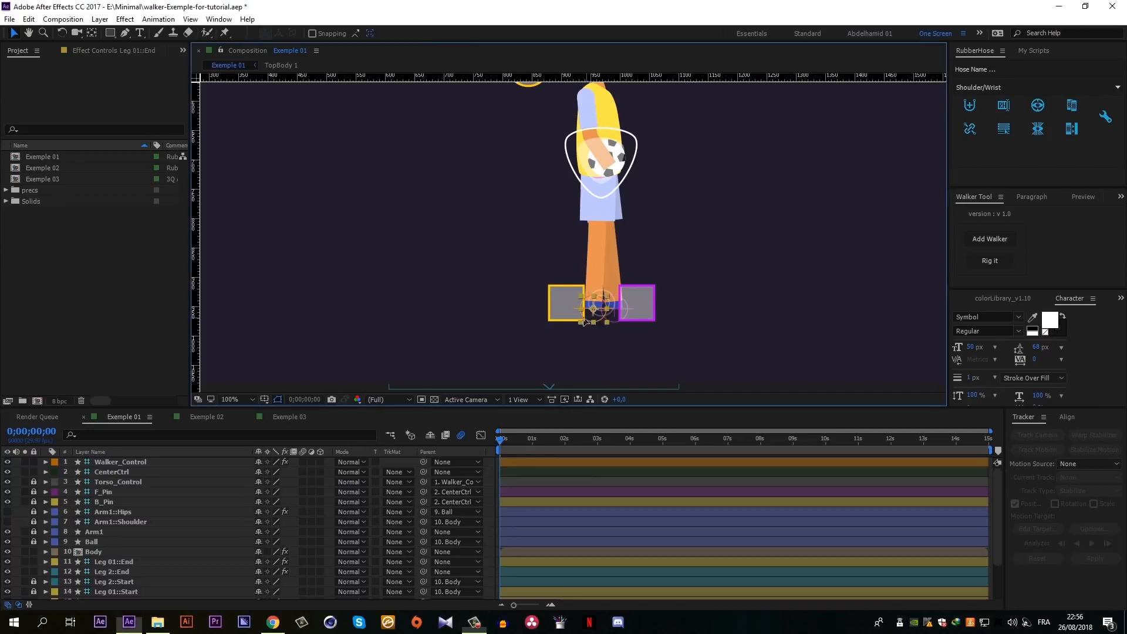
- Move the Leg 01::End controller onto the yellow B_Pin square and the Leg 2::End controller onto the purple F_Pin square
left_click_drag(586, 318, 561, 317)
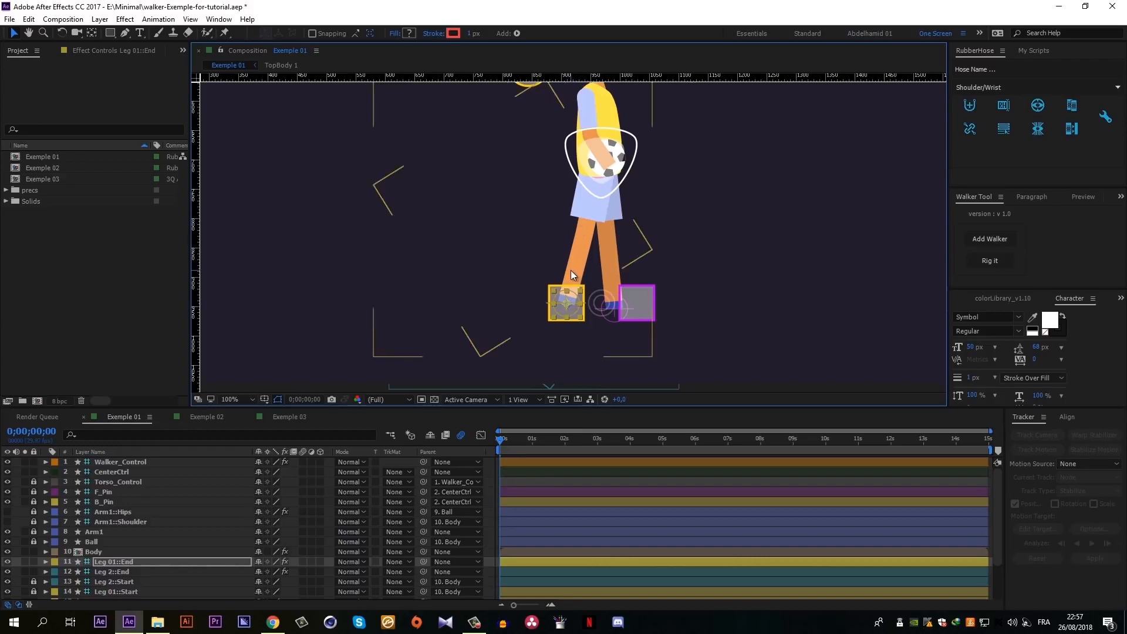
key("comma")
key("comma")
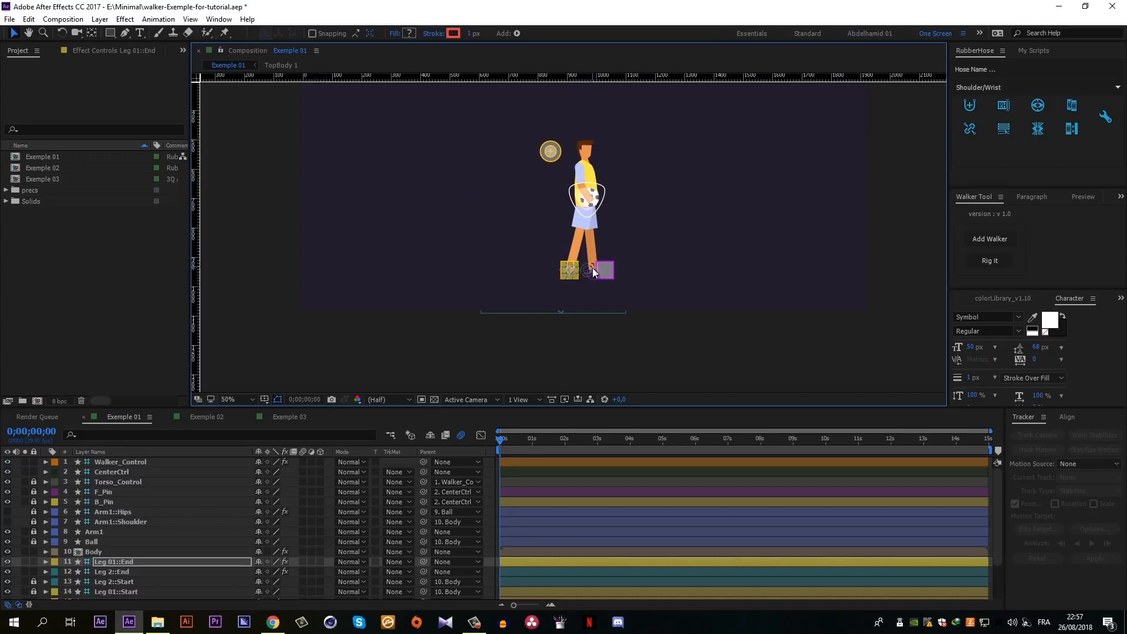
key("period")
key("period")
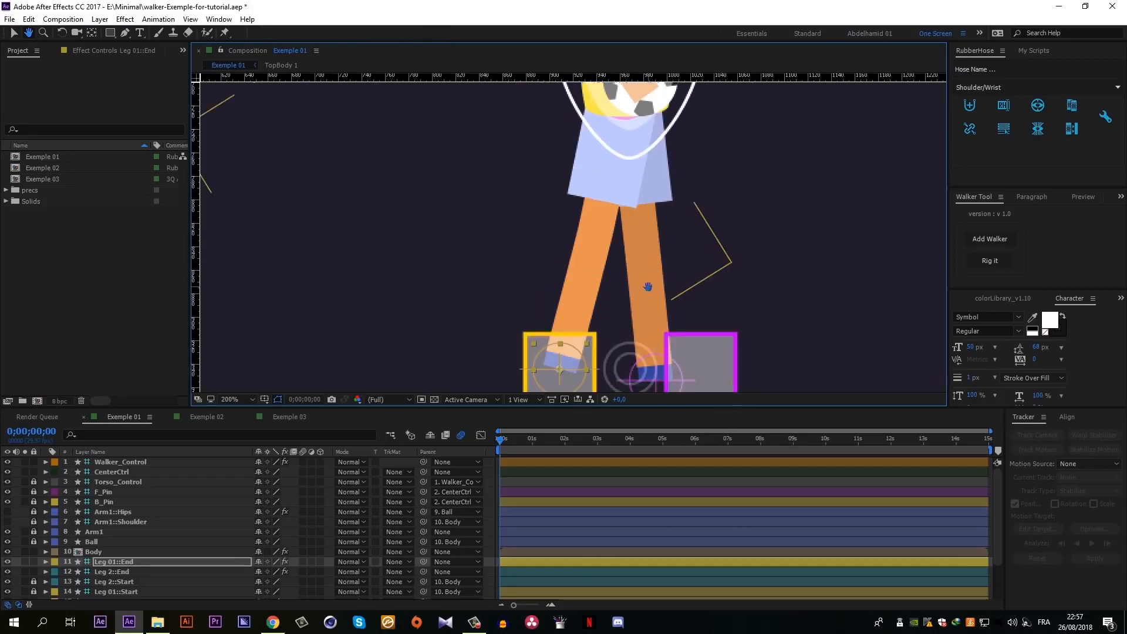
left_click_drag(649, 286, 610, 219)
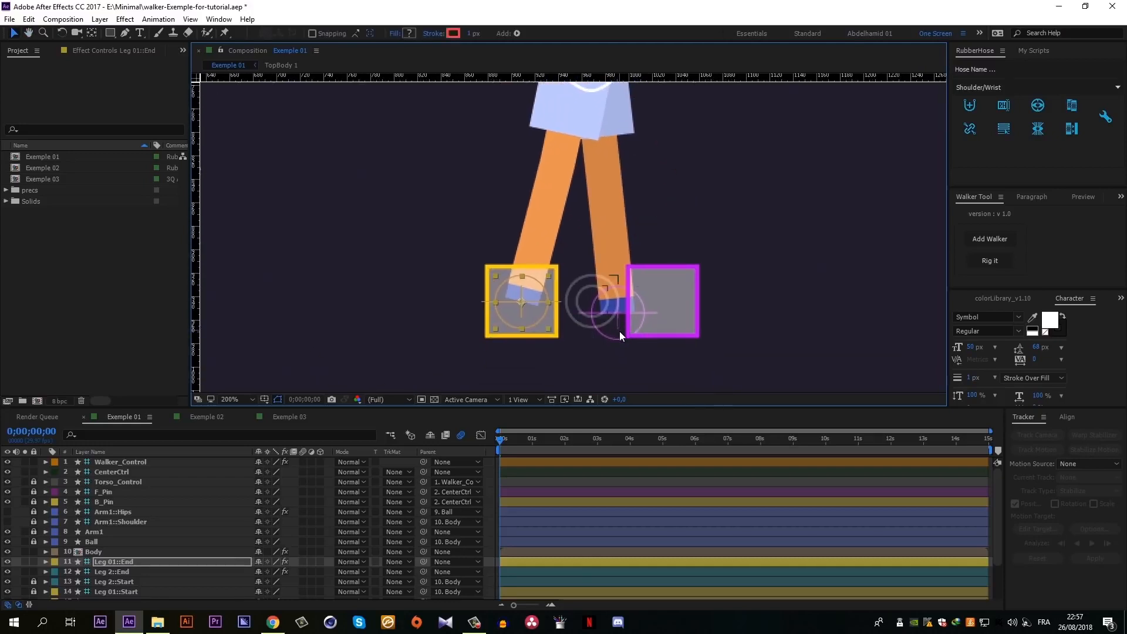
left_click_drag(619, 333, 664, 324)
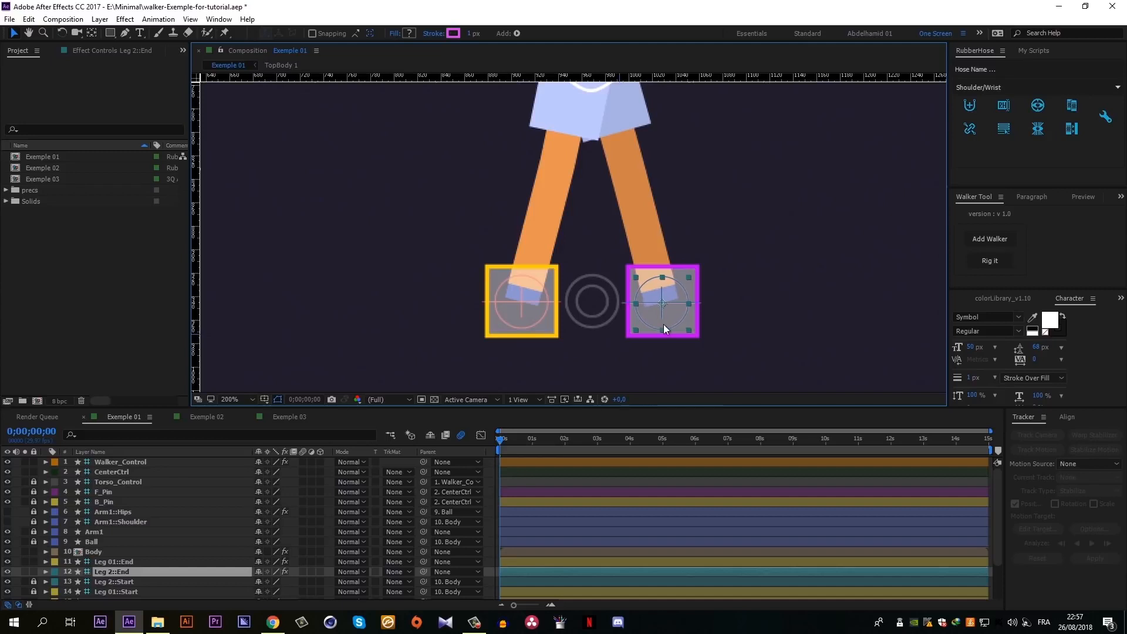
scroll(657, 288, "down", 1)
left_click(931, 349)
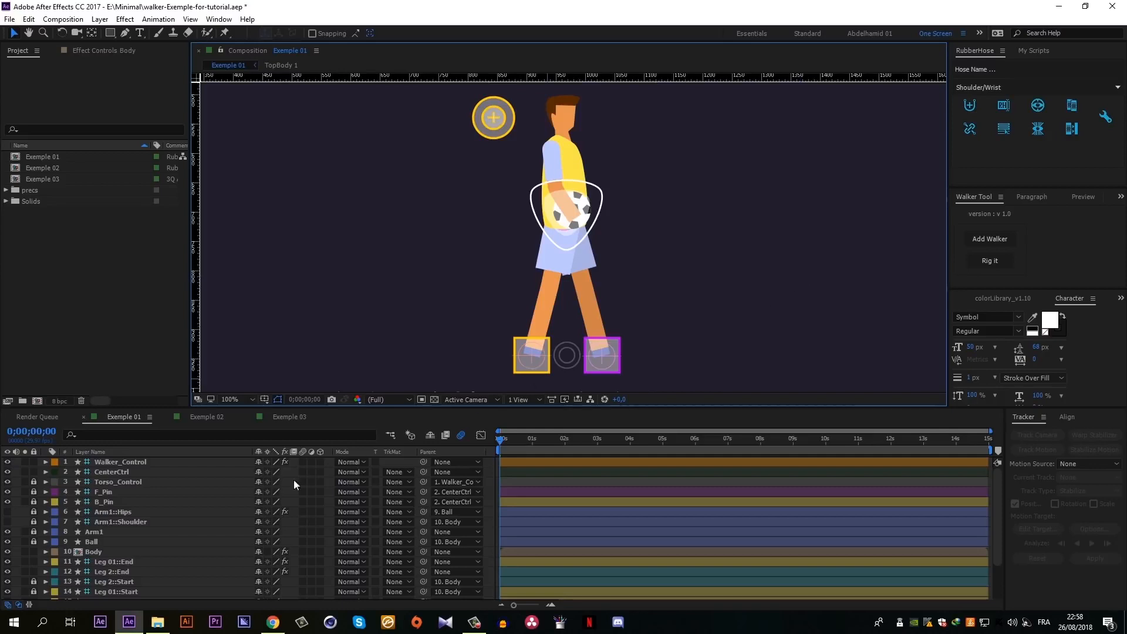
- Select Body, Leg 01::End and Leg 2::End in that order, rig them to the walker, and preview the walk
left_click(91, 553)
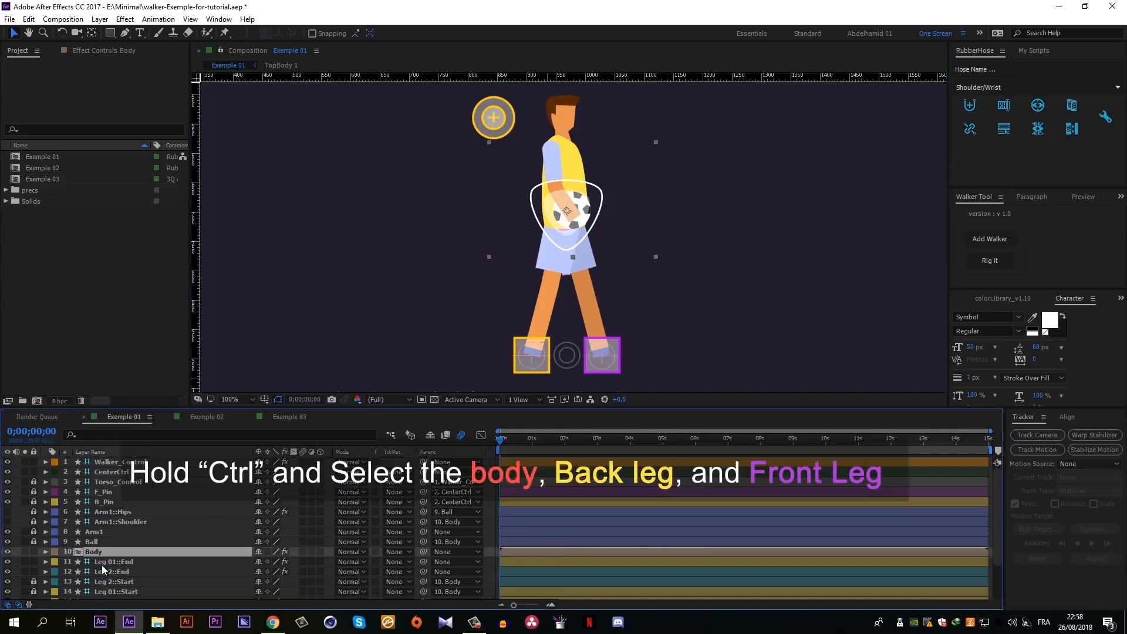
left_click(101, 563, "ctrl")
left_click(106, 573, "ctrl")
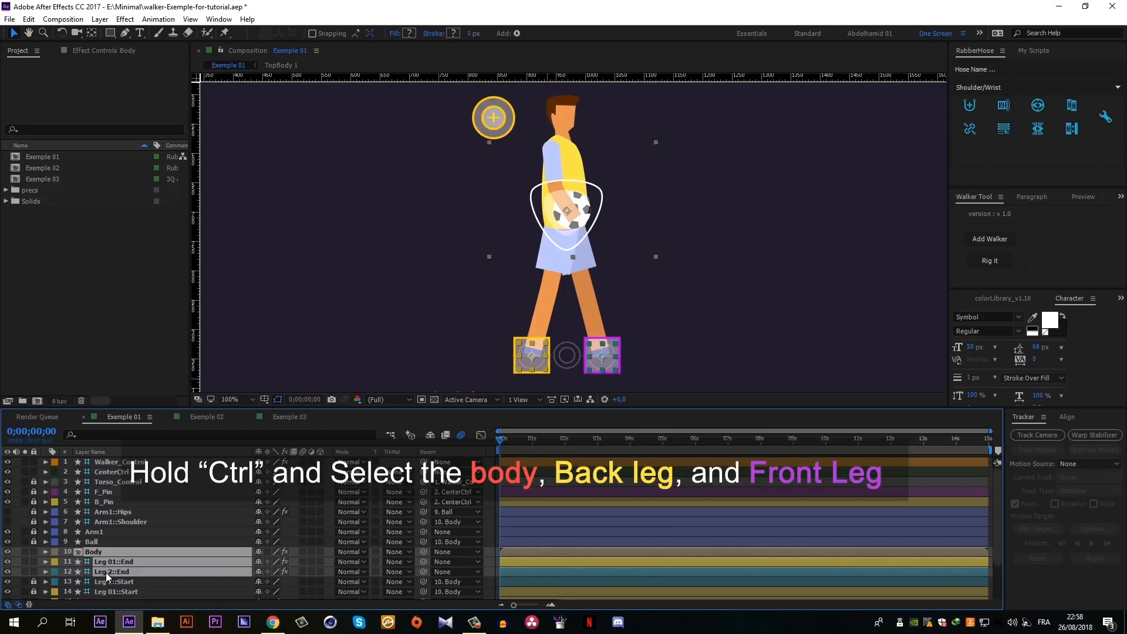
left_click(983, 261)
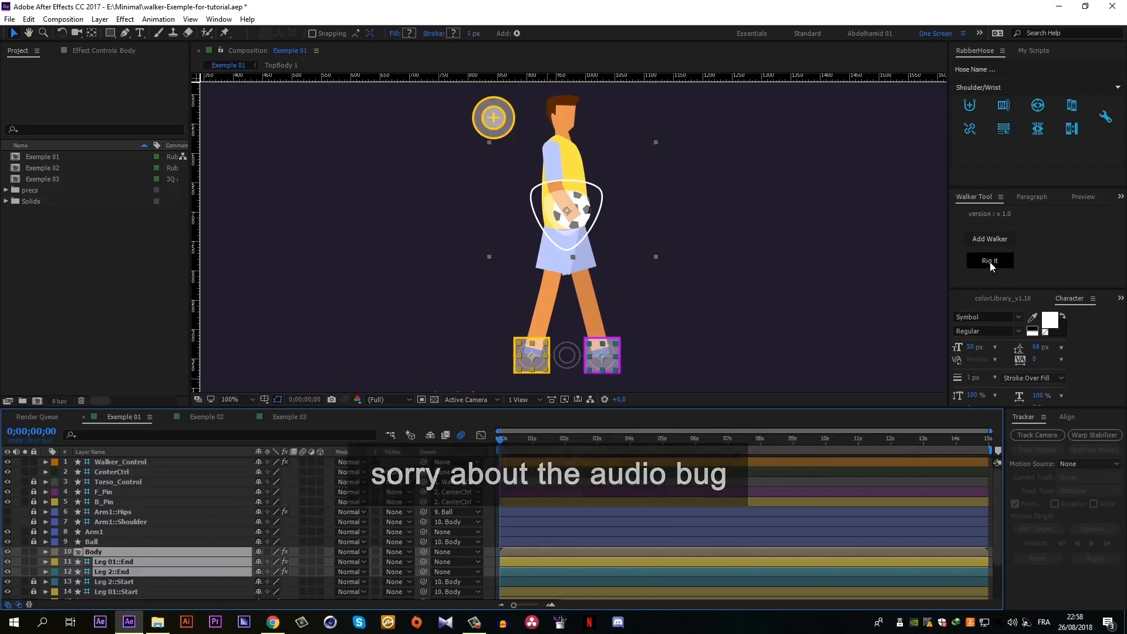
left_click(990, 262)
left_click(821, 305)
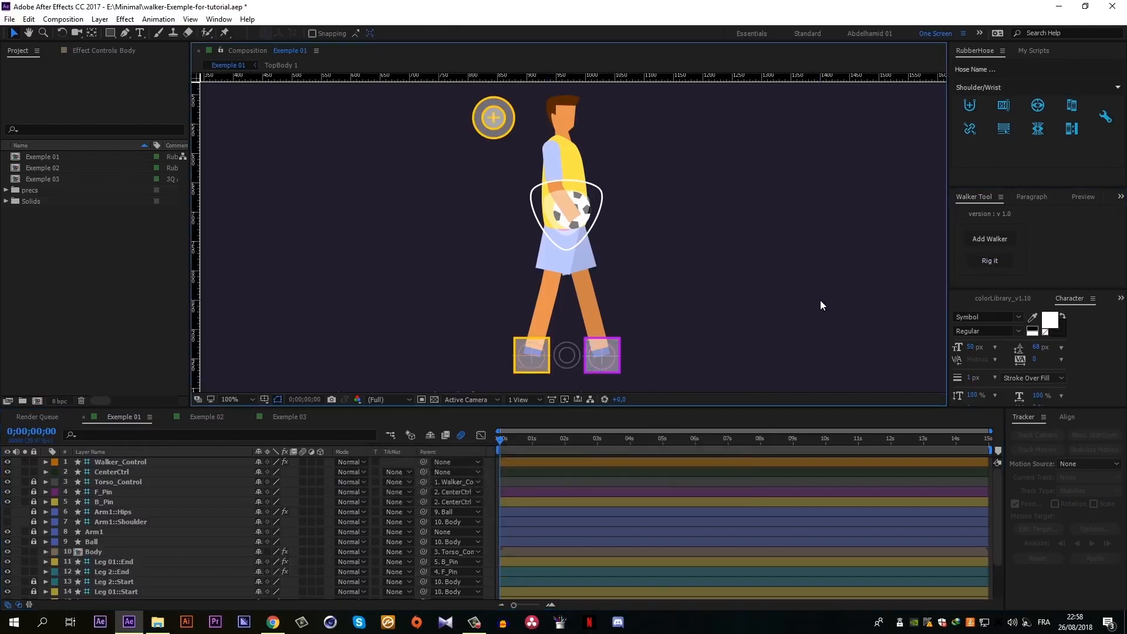
key("space")
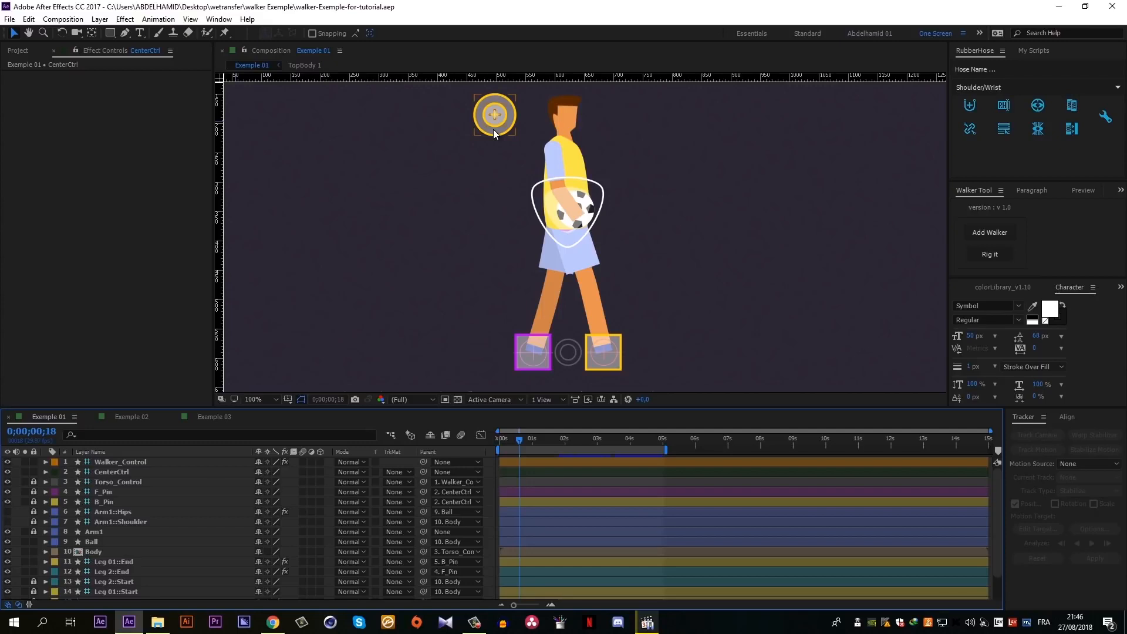
- Select the Walker_Control layer, expand its Speed slider, raise the speed to about 58, and preview the walk
left_click(493, 129)
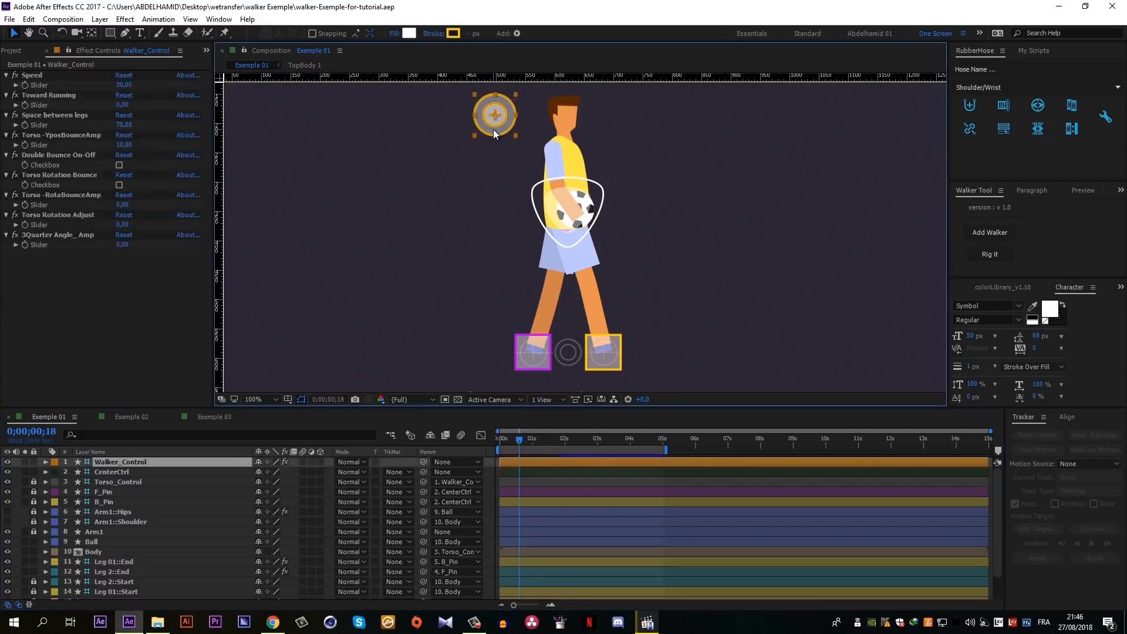
left_click(30, 76)
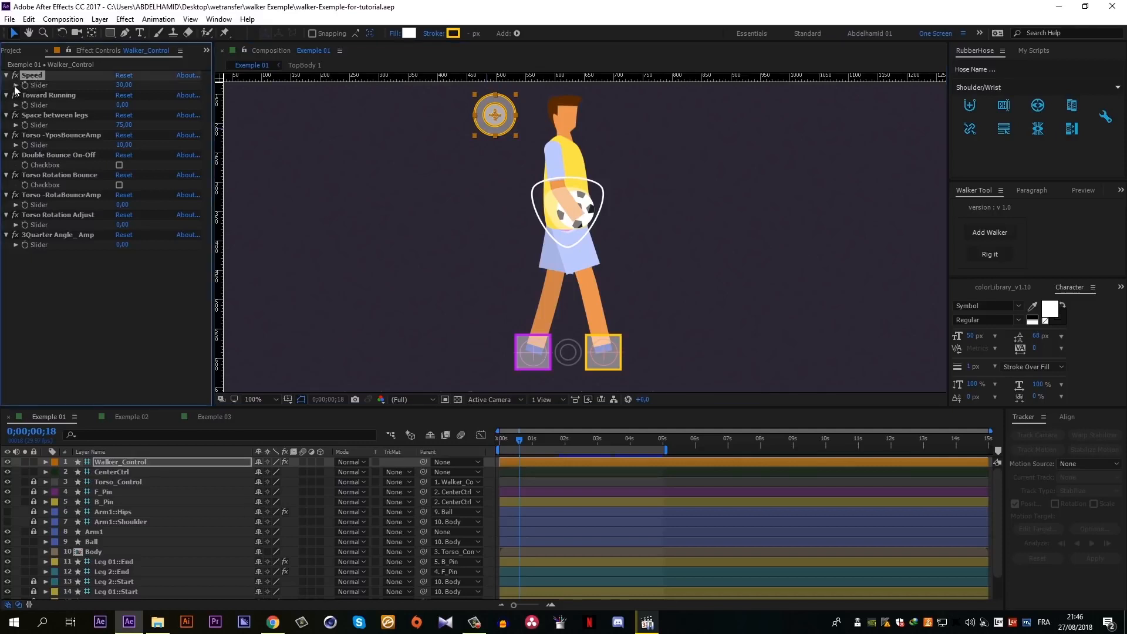
left_click(15, 86)
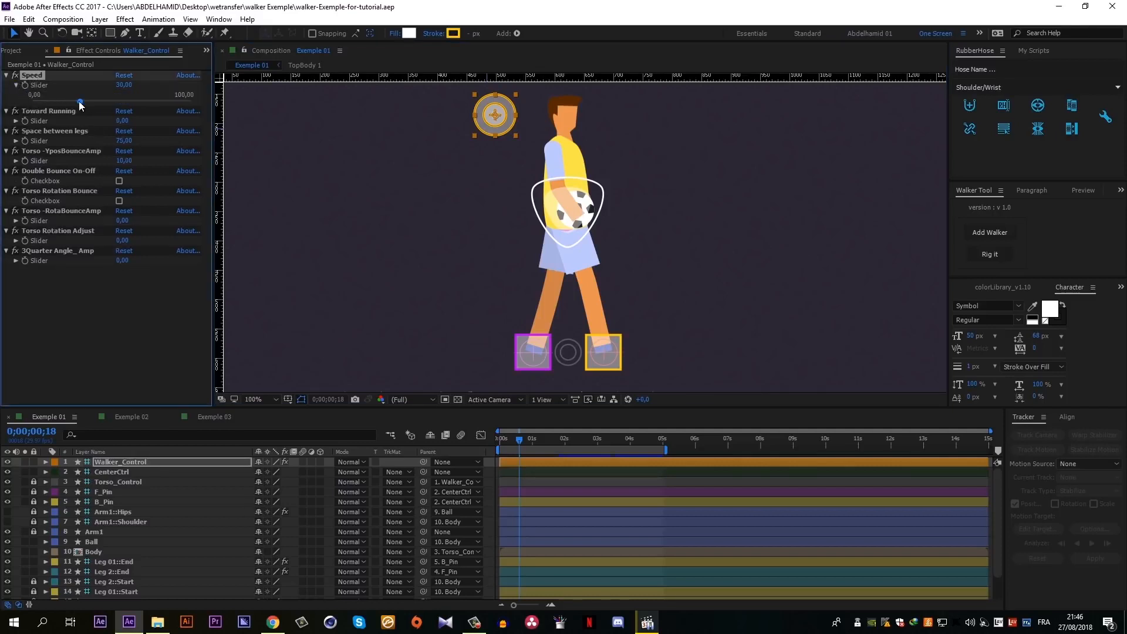
left_click_drag(80, 102, 125, 106)
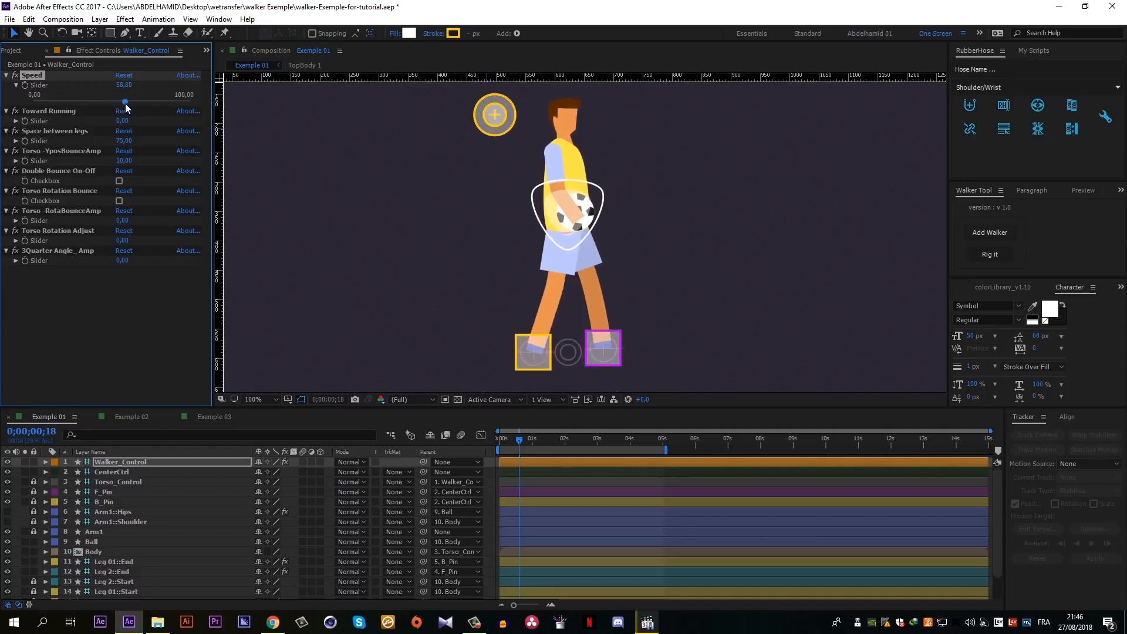
key("space")
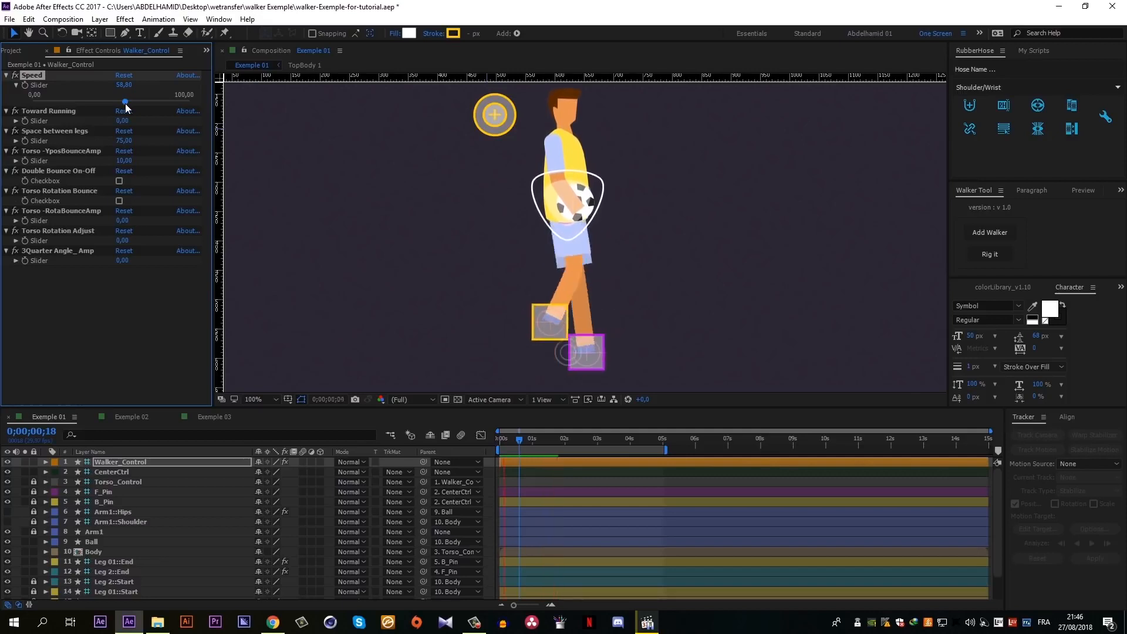
key("space")
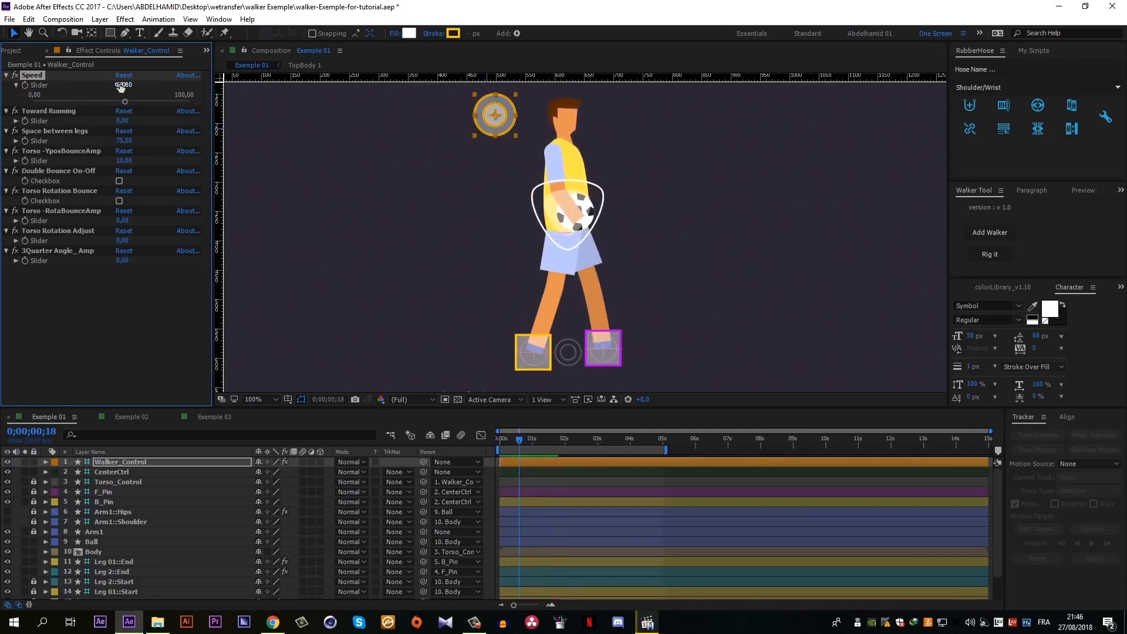
- Set the walker's Speed to -36 and preview the walk cycle in reverse
left_click(122, 85)
key("BackSpace")
left_click(139, 323)
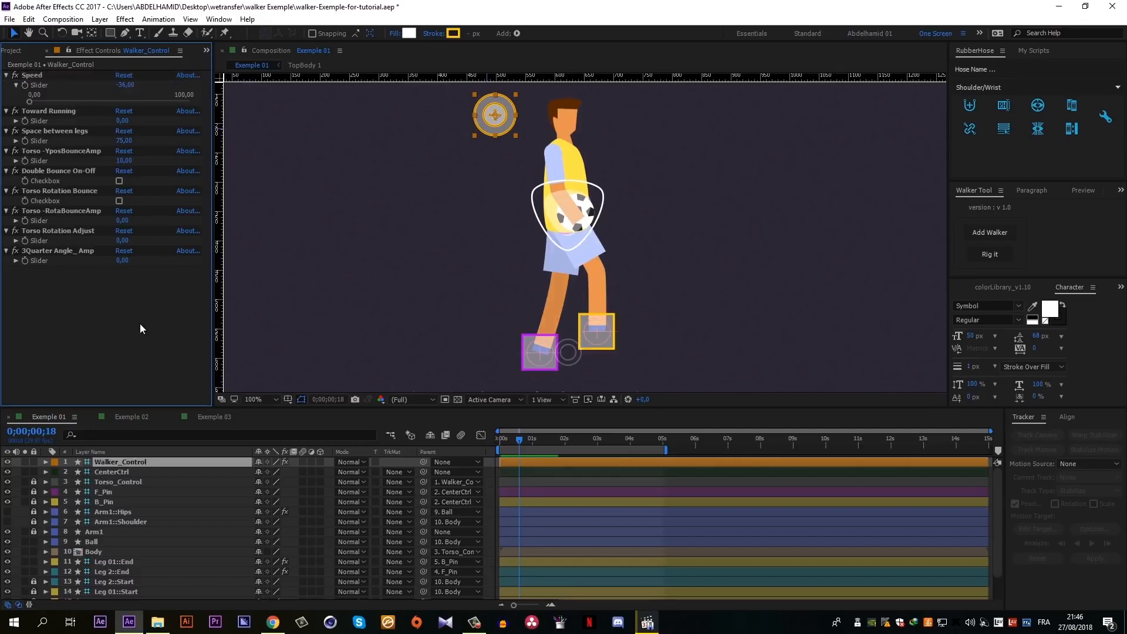
key("space")
- Set the walker's Speed to about 79 and preview the faster walk cycle
left_click_drag(122, 86, 184, 87)
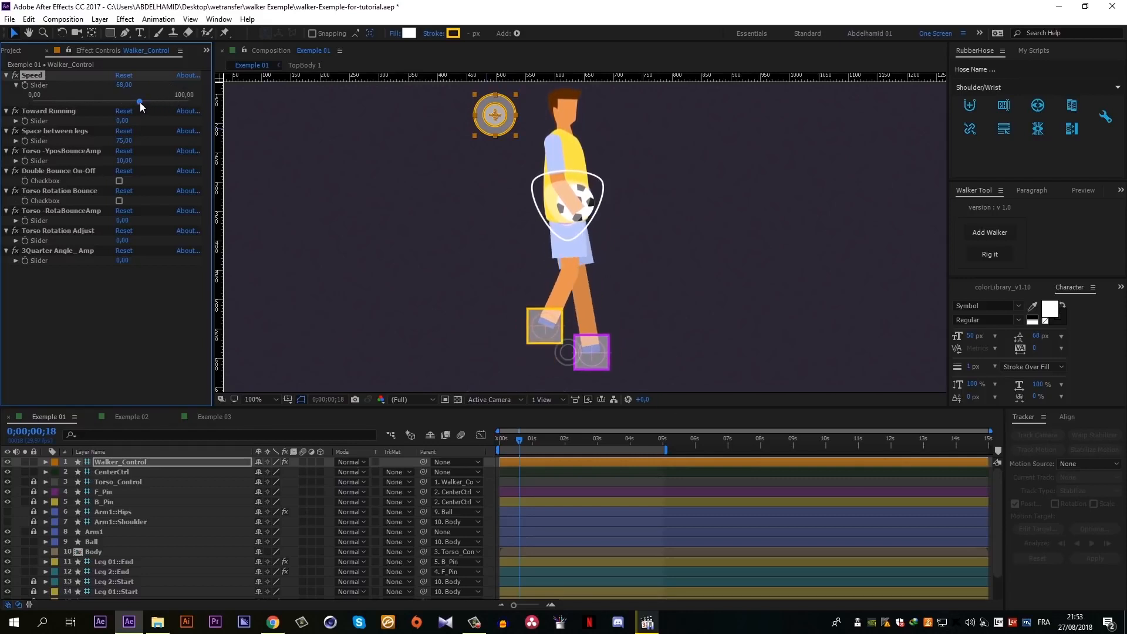
left_click_drag(140, 103, 157, 105)
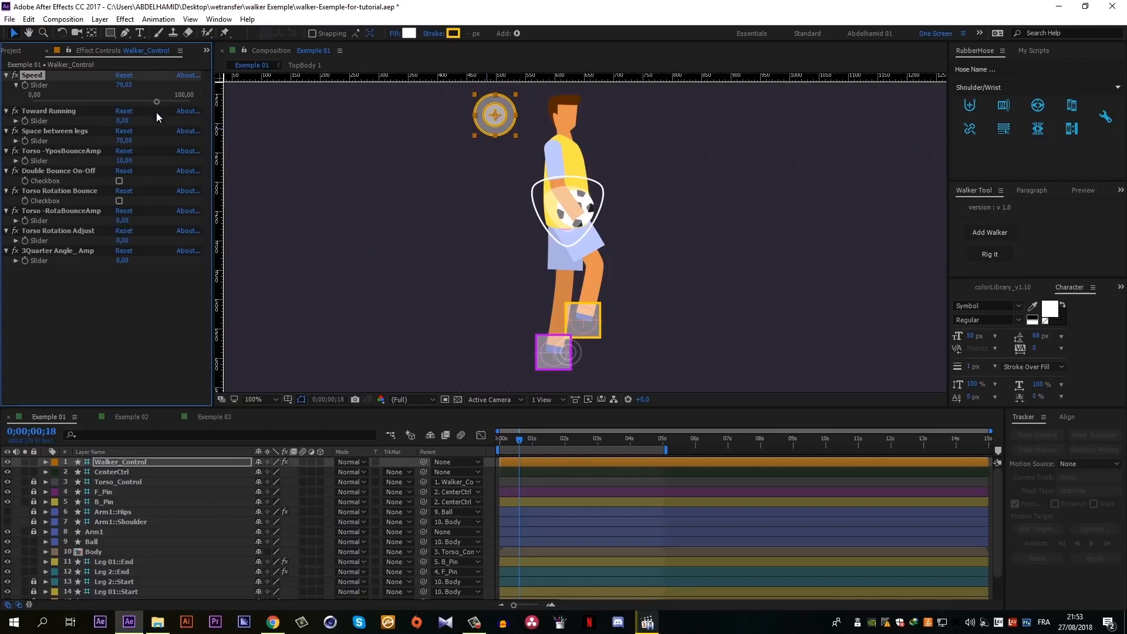
key("space")
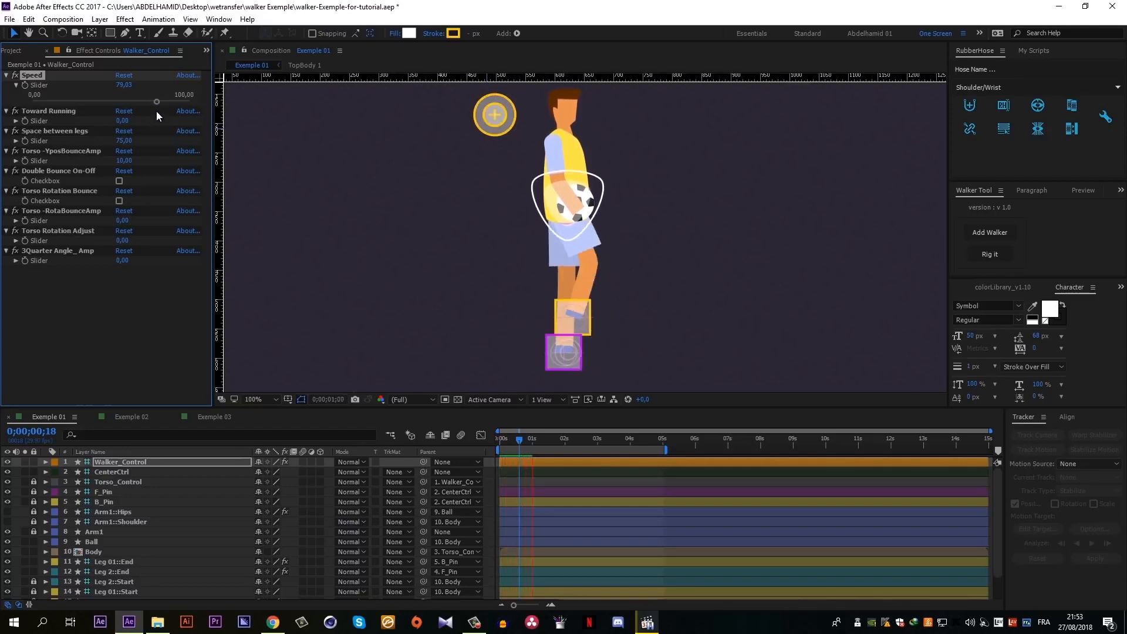
key("space")
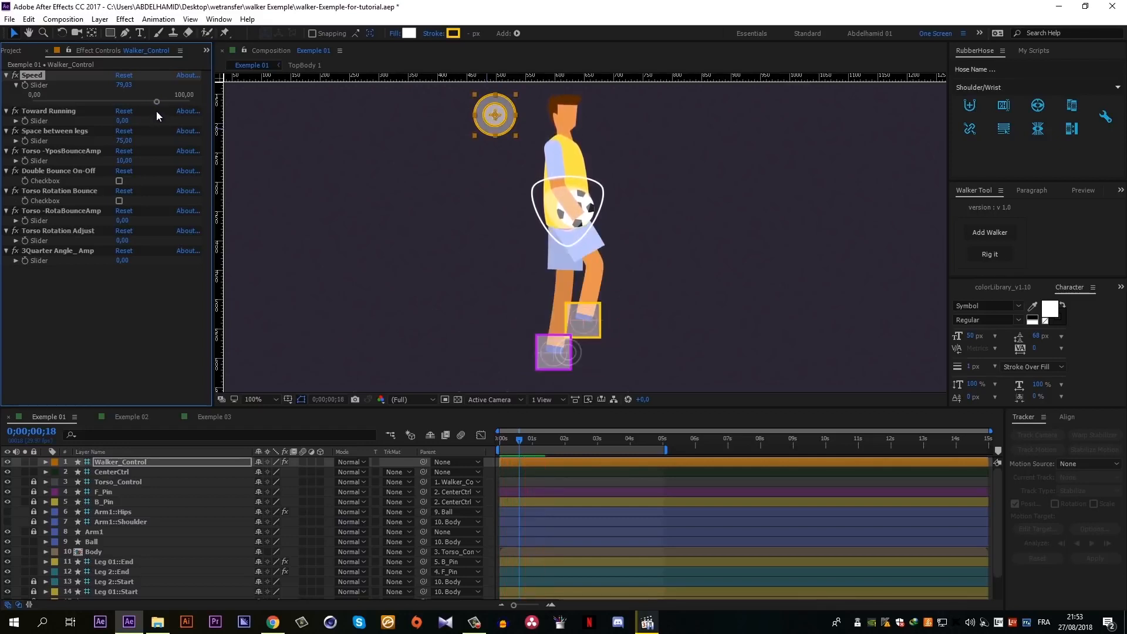
- Expand the Toward Running slider, set it to about 56, and preview the running motion
left_click(16, 121)
left_click_drag(33, 136, 122, 147)
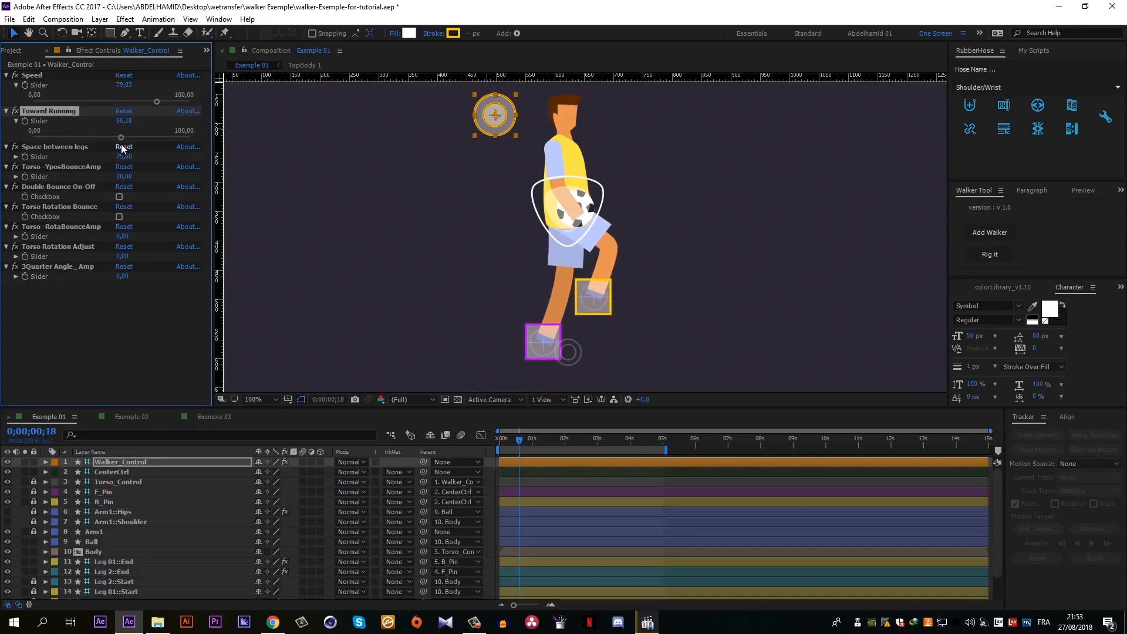
key("space")
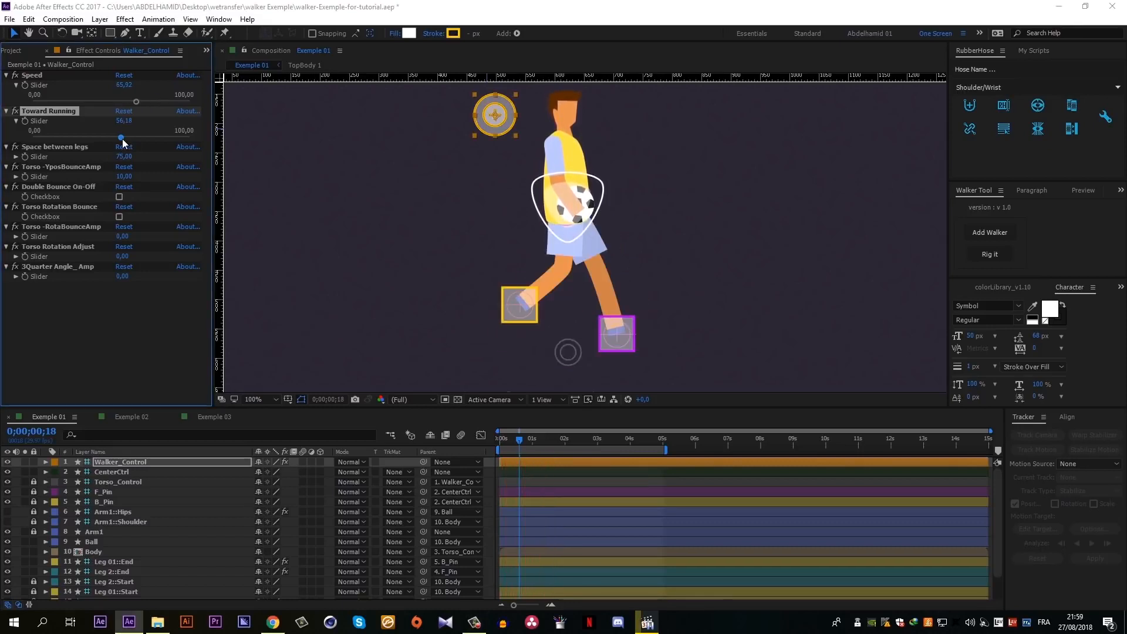
- Expand the Space between legs slider and raise it to about 83
left_click(16, 157)
left_click_drag(150, 172, 164, 173)
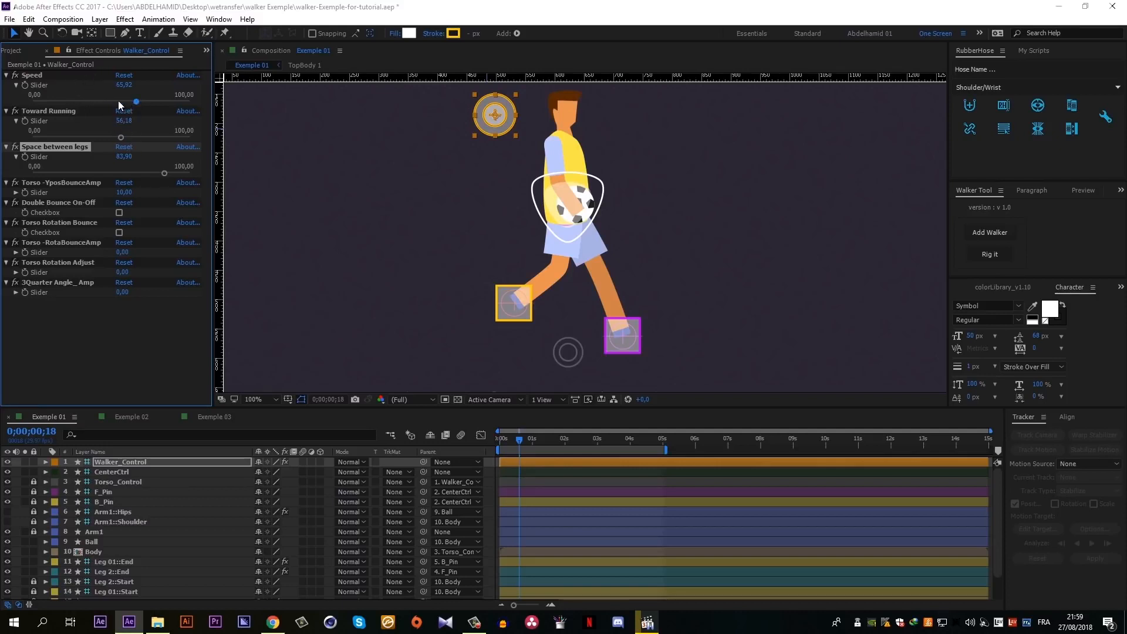
- Adjust Speed to about 60 and Toward Running to about 65, previewing the running motion
left_click_drag(118, 100, 123, 137)
left_click(314, 294)
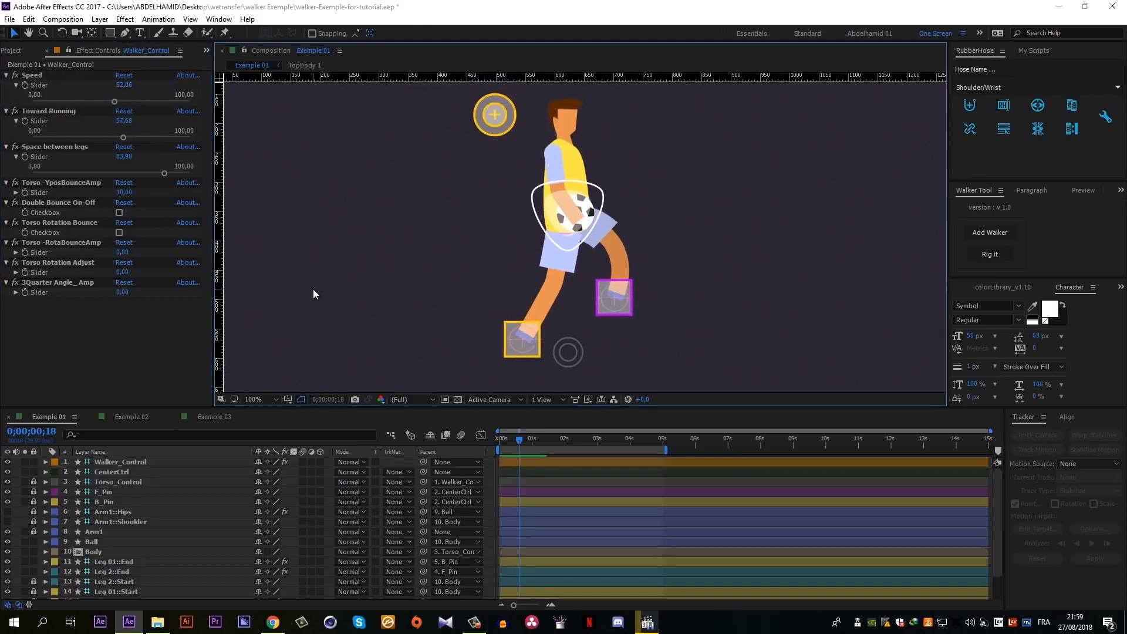
key("space")
left_click_drag(115, 101, 135, 139)
key("space")
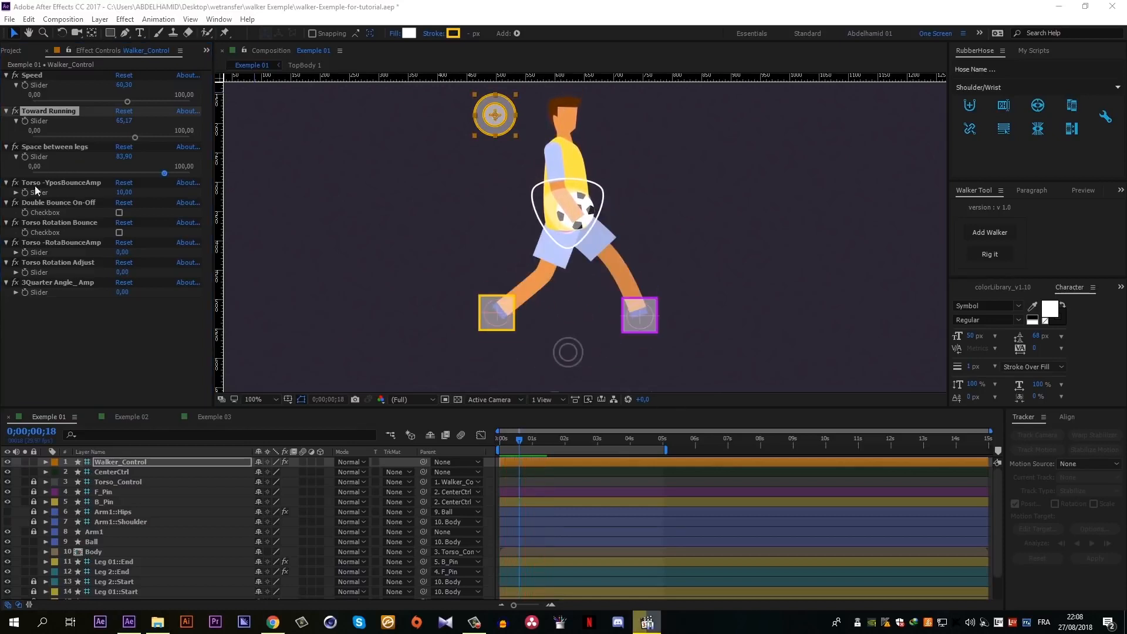
- Expand the Torso -YposBounceAmp slider and preview the motion with the amplitude at about 22 and at 0
left_click(17, 184)
left_click(17, 192)
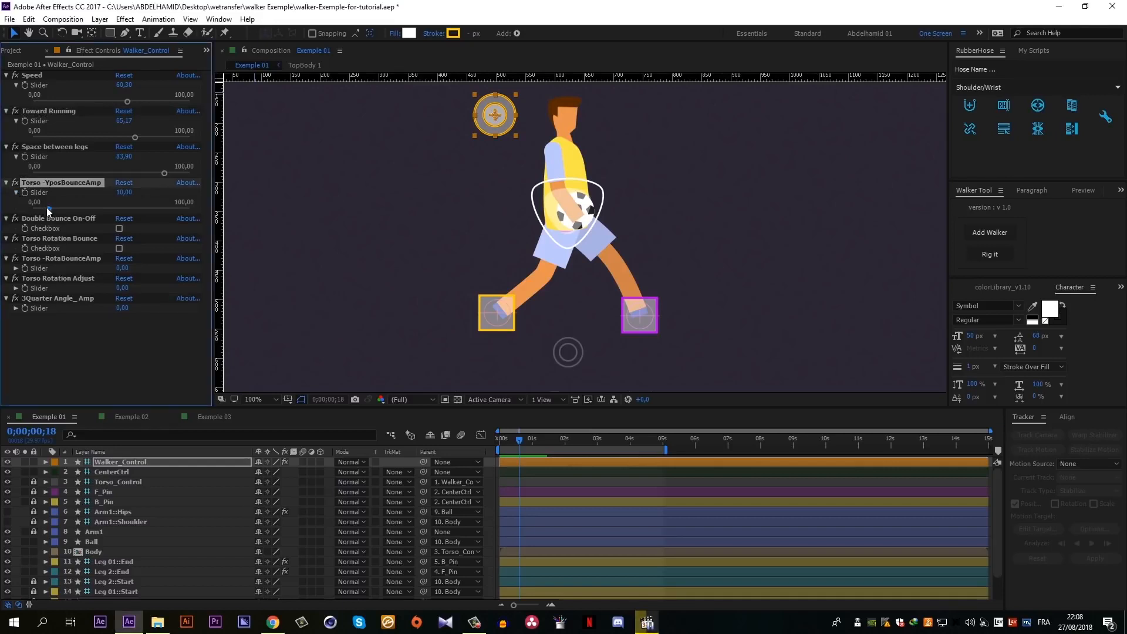
left_click_drag(48, 209, 68, 210)
key("space")
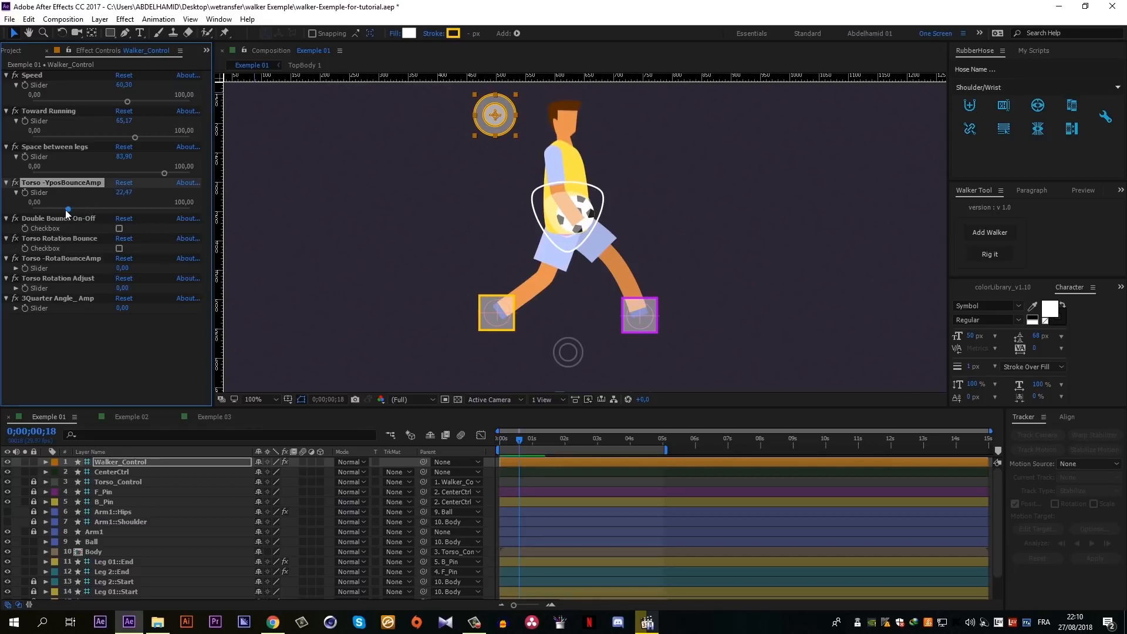
left_click_drag(65, 210, 22, 214)
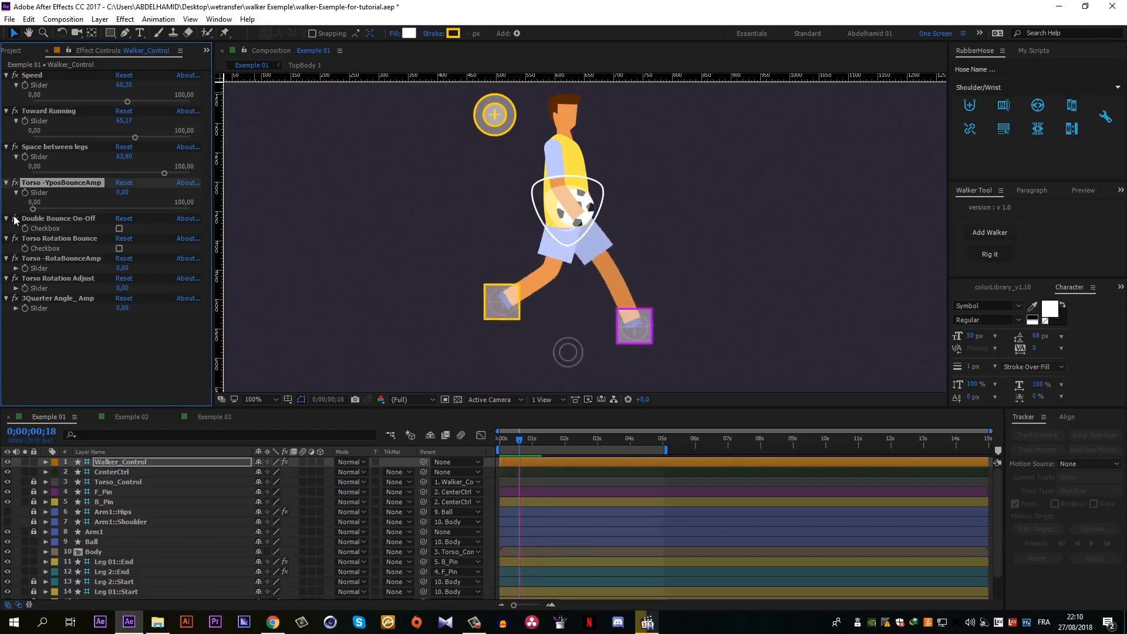
key("space")
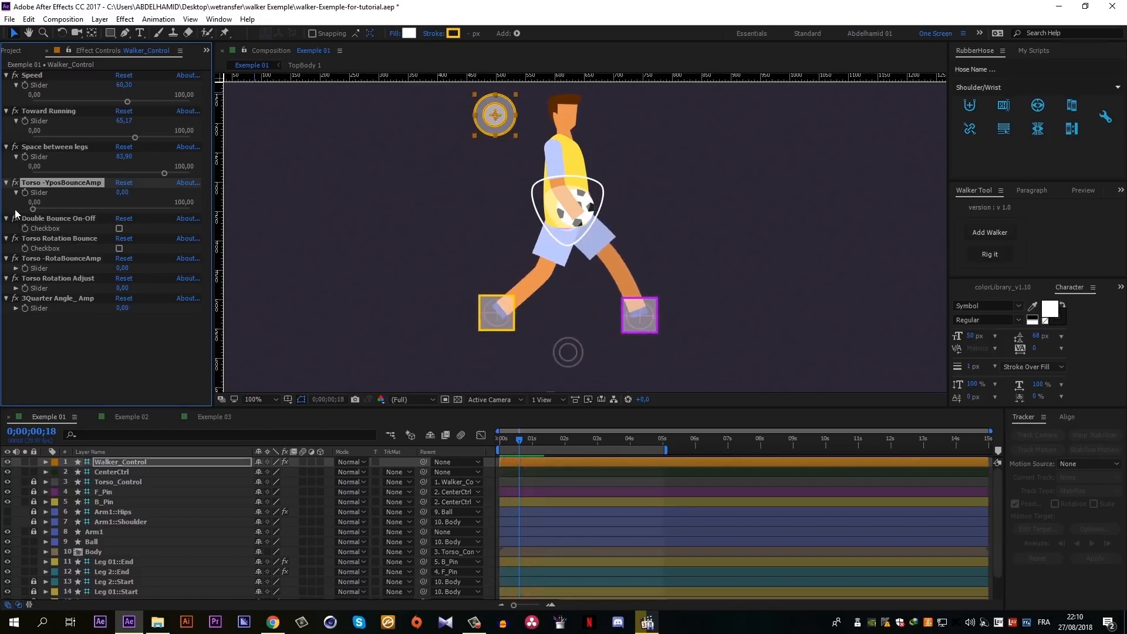
- Set Torso -YposBounceAmp to 10 and preview the torso bounce
left_click(122, 192)
type("50")
left_click(108, 328)
key("space")
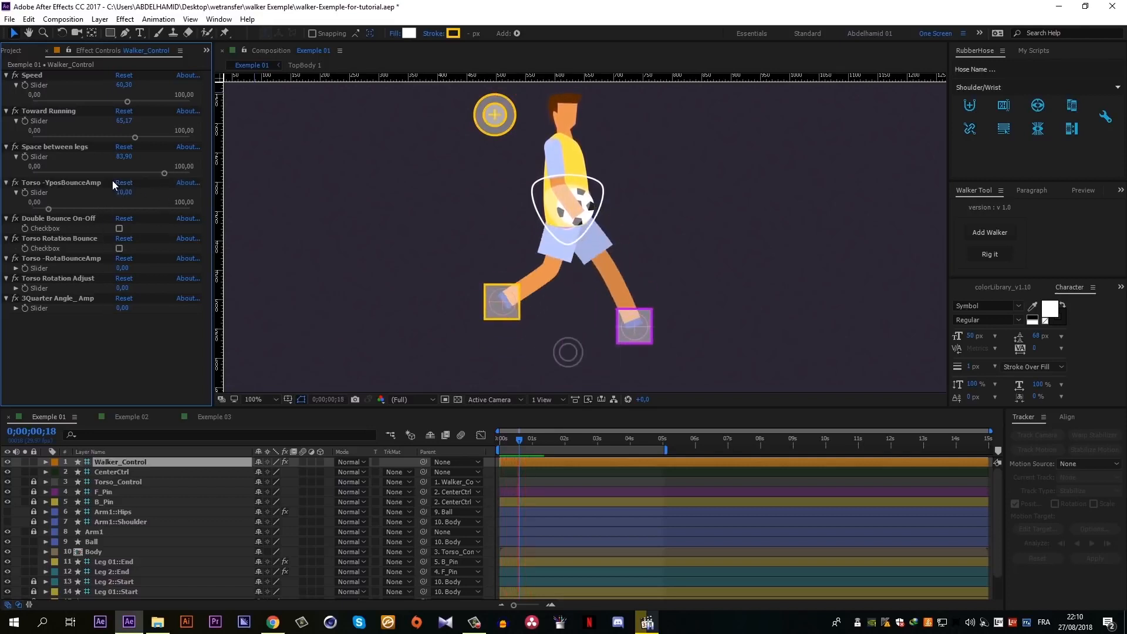
key("space")
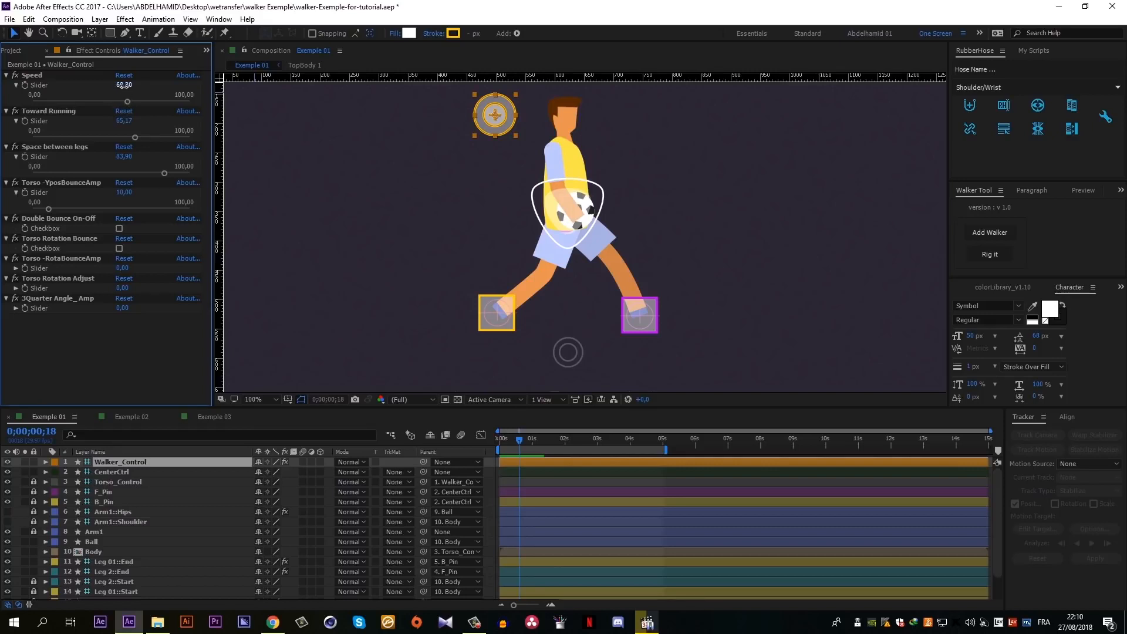
- Set the walker's Speed to 36 and bring Toward Running down to 0
left_click(123, 86)
type("36")
key("Return")
left_click(124, 121)
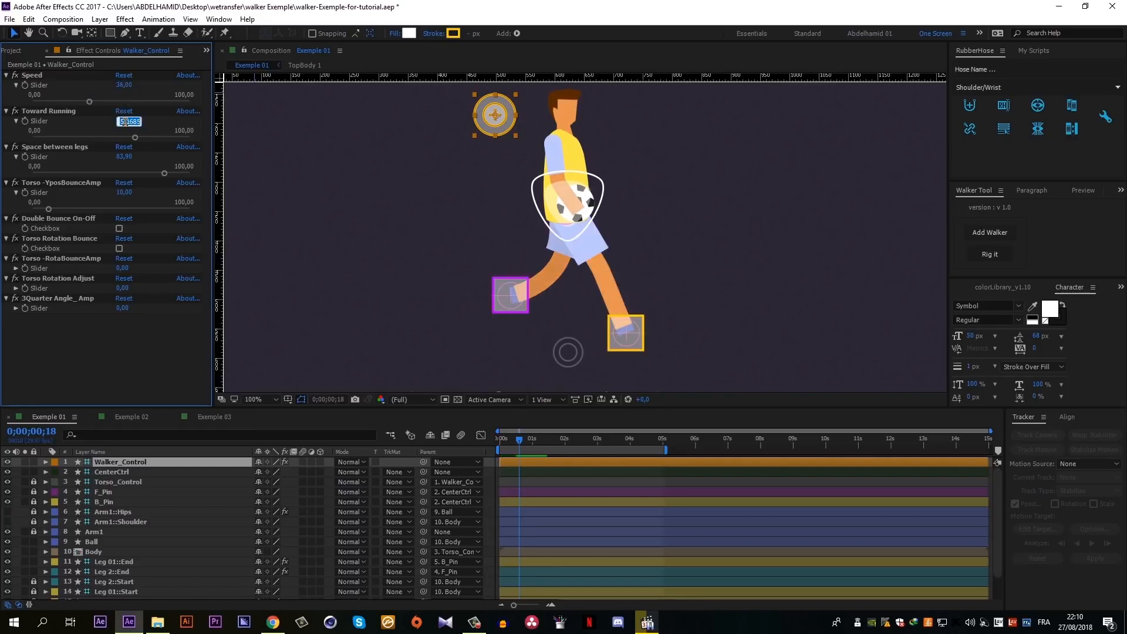
type("75")
key("Return")
left_click_drag(149, 135, 30, 138)
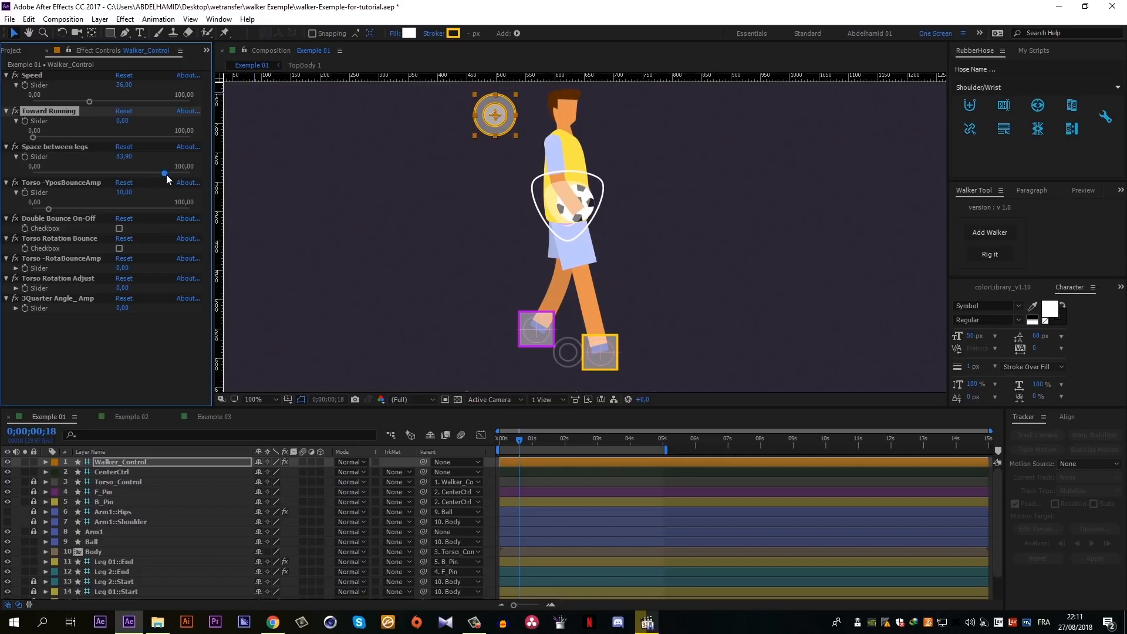
- Reduce Space between legs to about 74 and preview the walk
mouse_move(165, 174)
left_mouse_down()
mouse_move(96, 172)
mouse_move(149, 177)
left_mouse_up()
key("space")
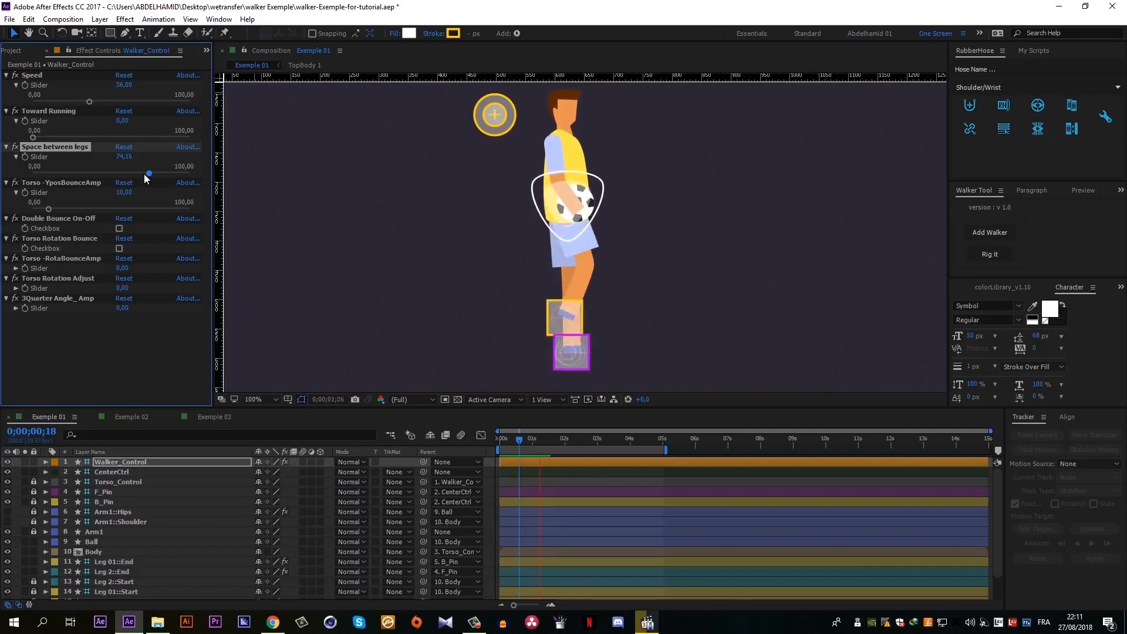
key("space")
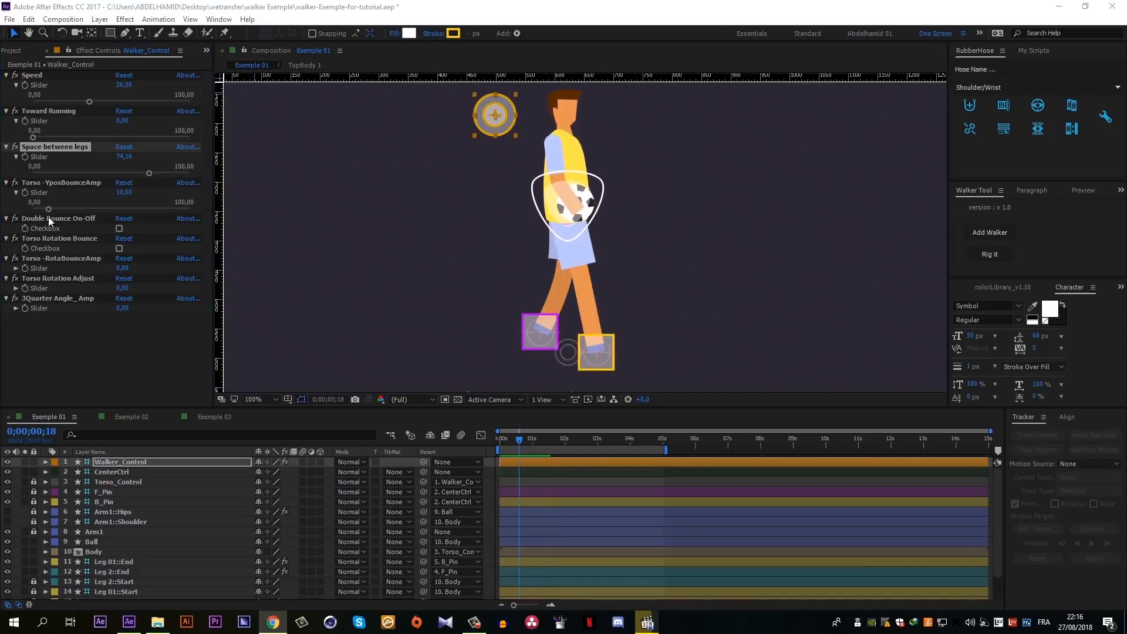
- Turn on Double Bounce On-Off, preview the walk cycle with it, and switch it back off
left_click(48, 217)
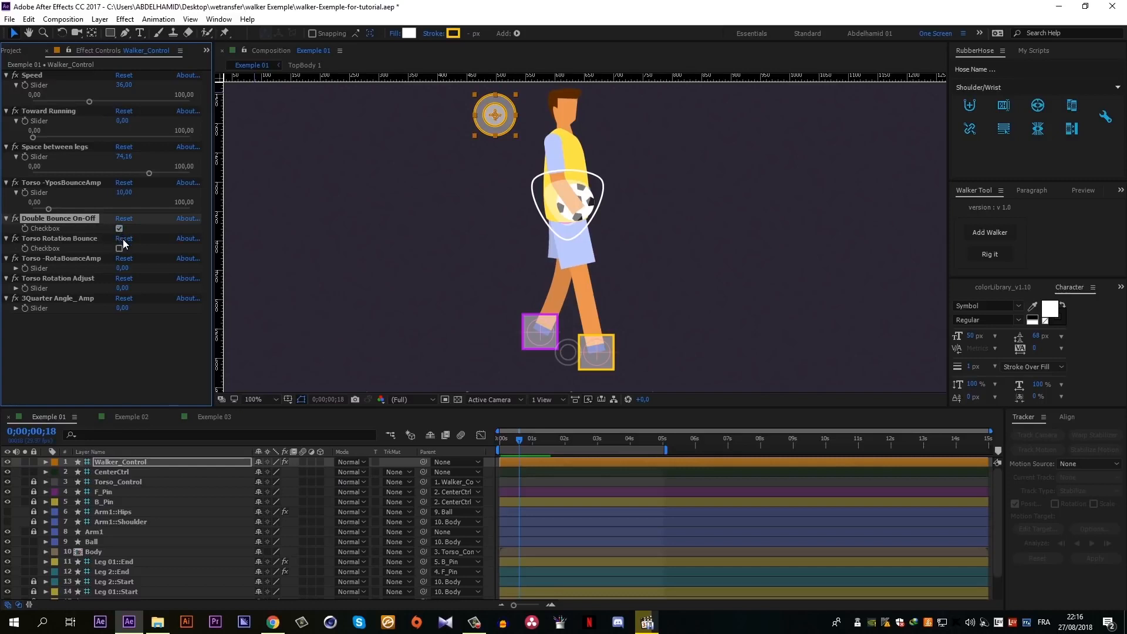
key("space")
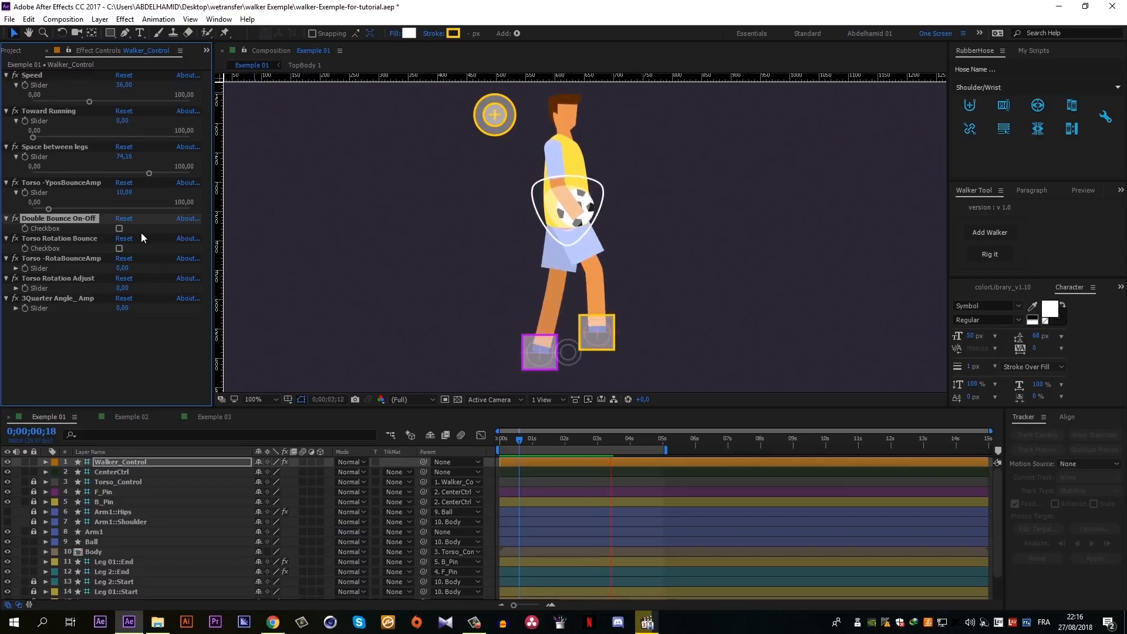
left_click(119, 230)
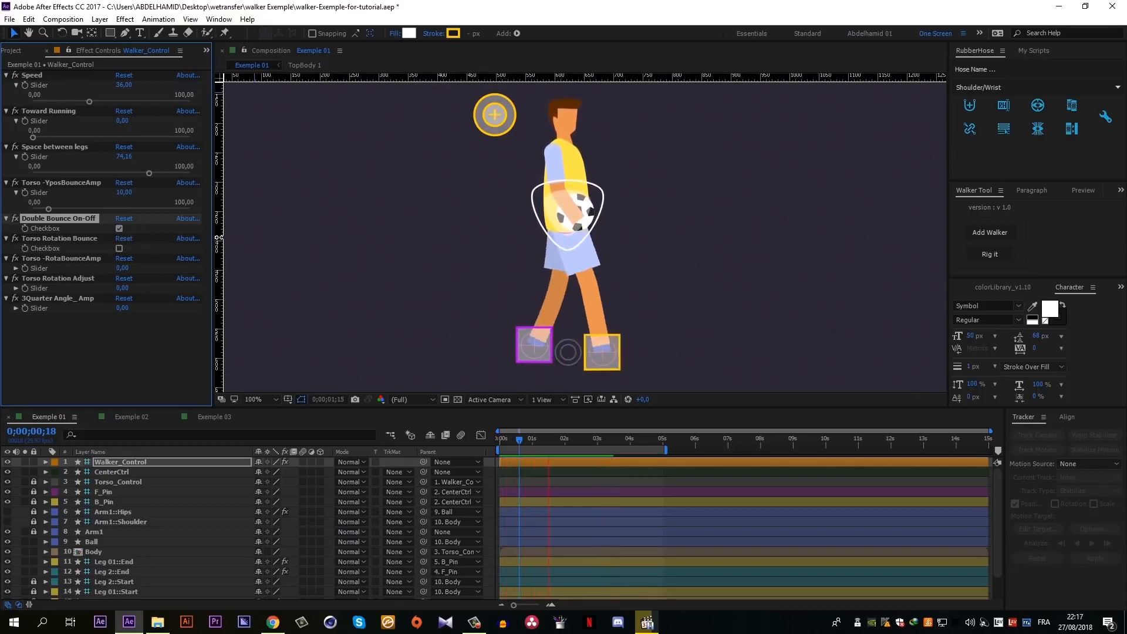
key("space")
key("space")
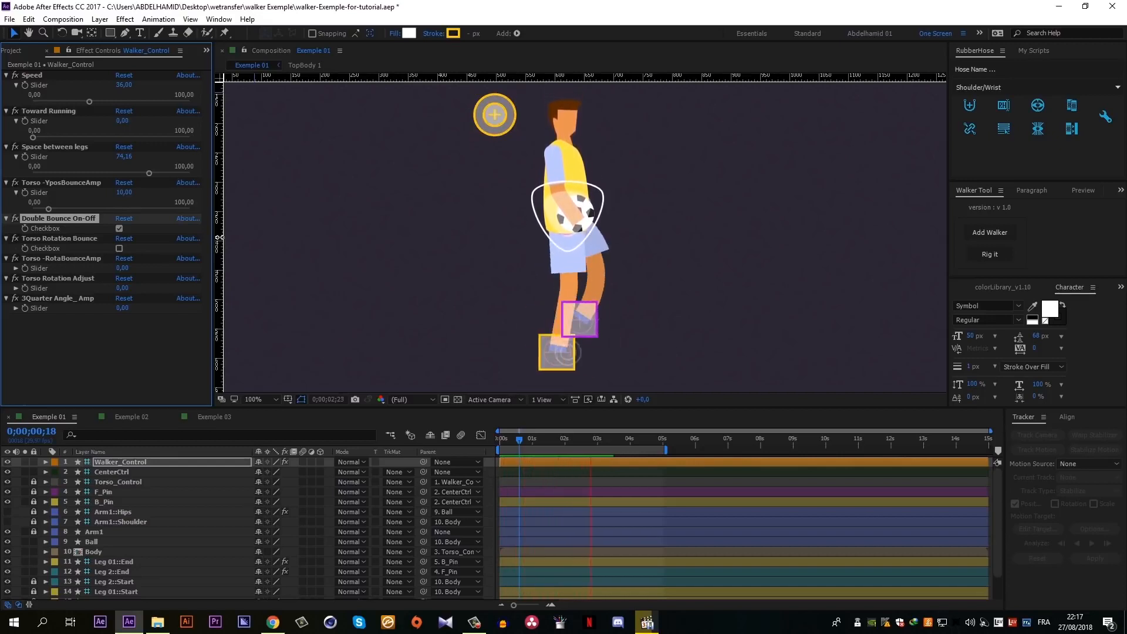
key("space")
left_click(120, 228)
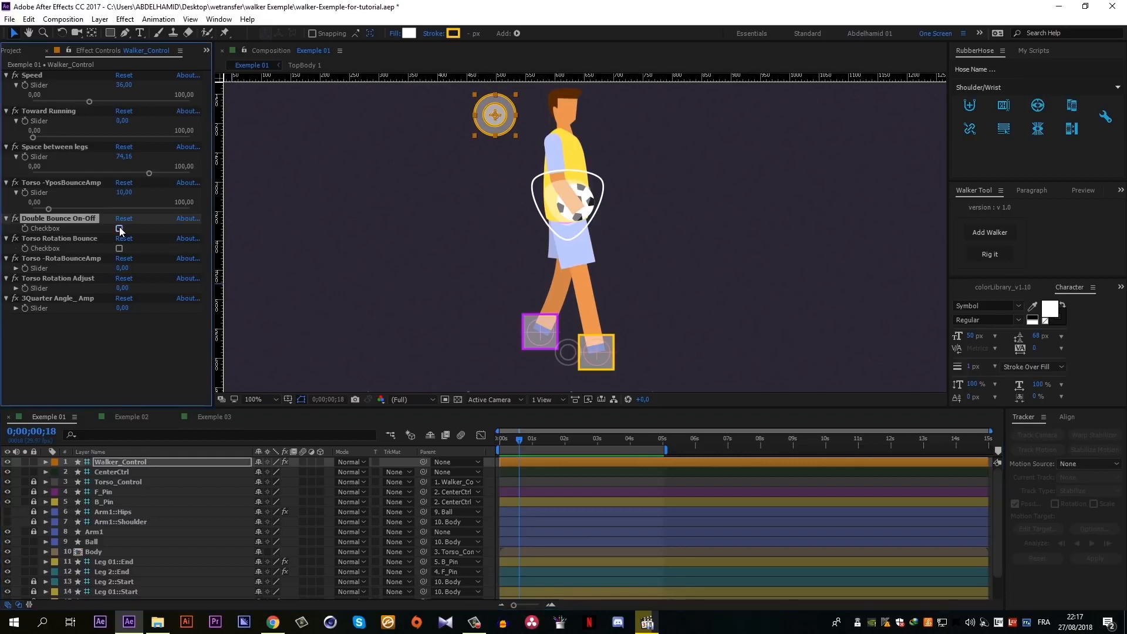
- Enable Torso Rotation Bounce, set Torso -RotaBounceAmp to about 13, and preview the swinging torso
left_click(78, 238)
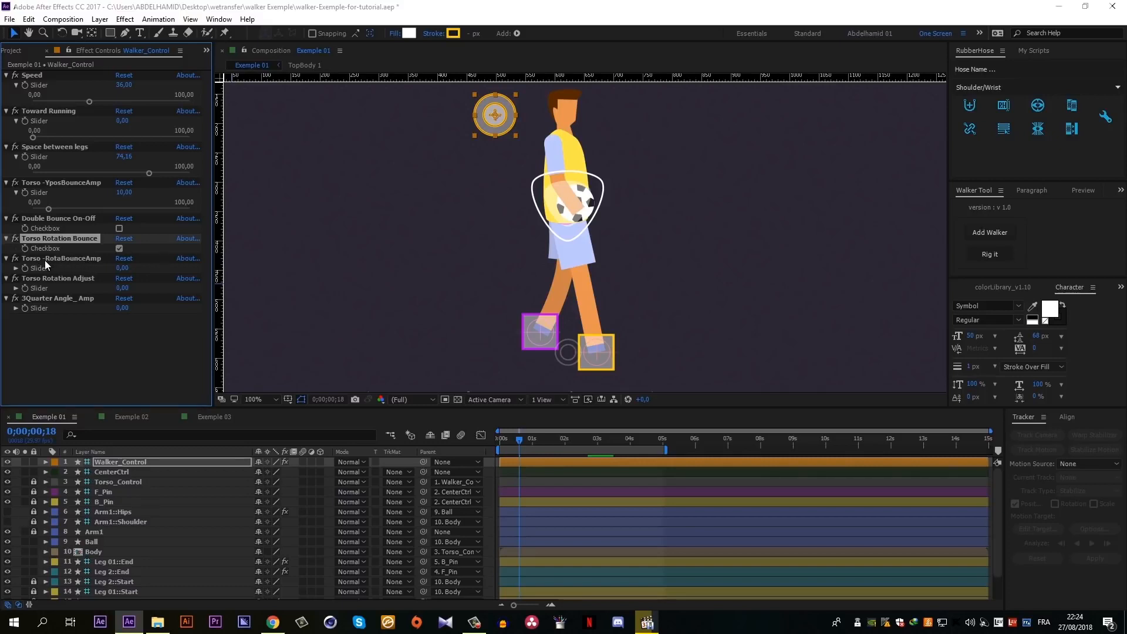
left_click(16, 268)
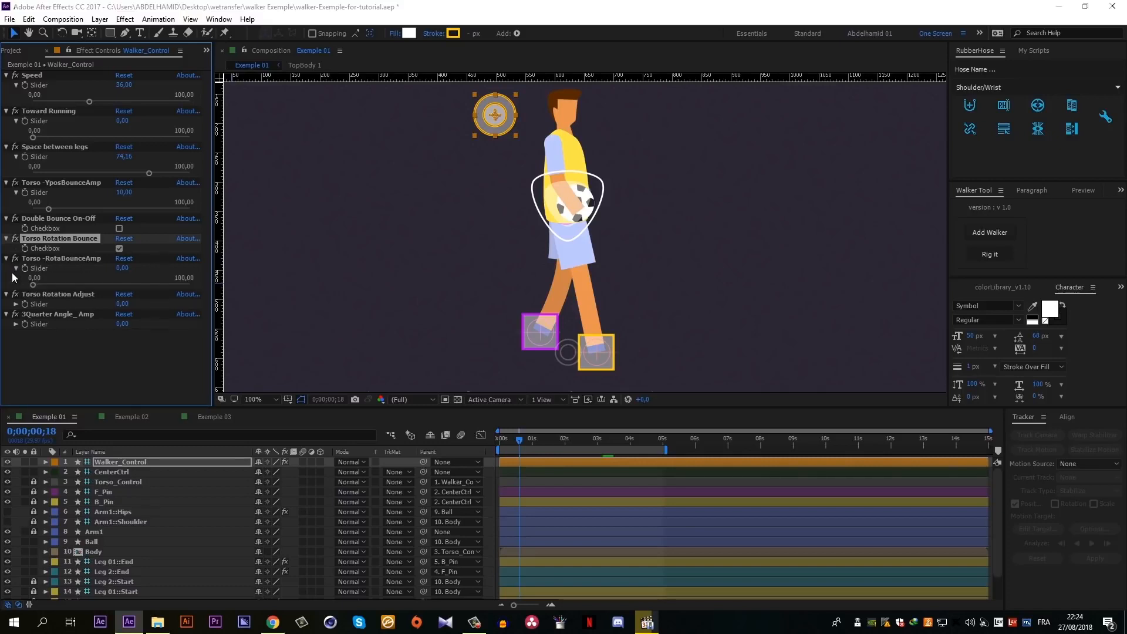
left_click_drag(33, 285, 54, 285)
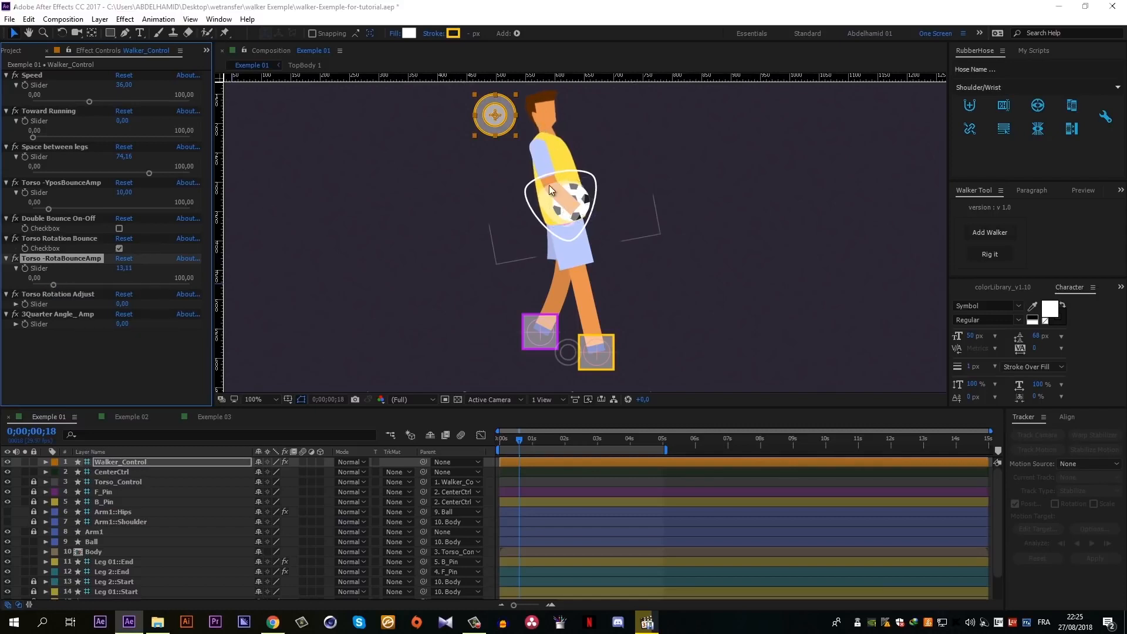
left_click(516, 442)
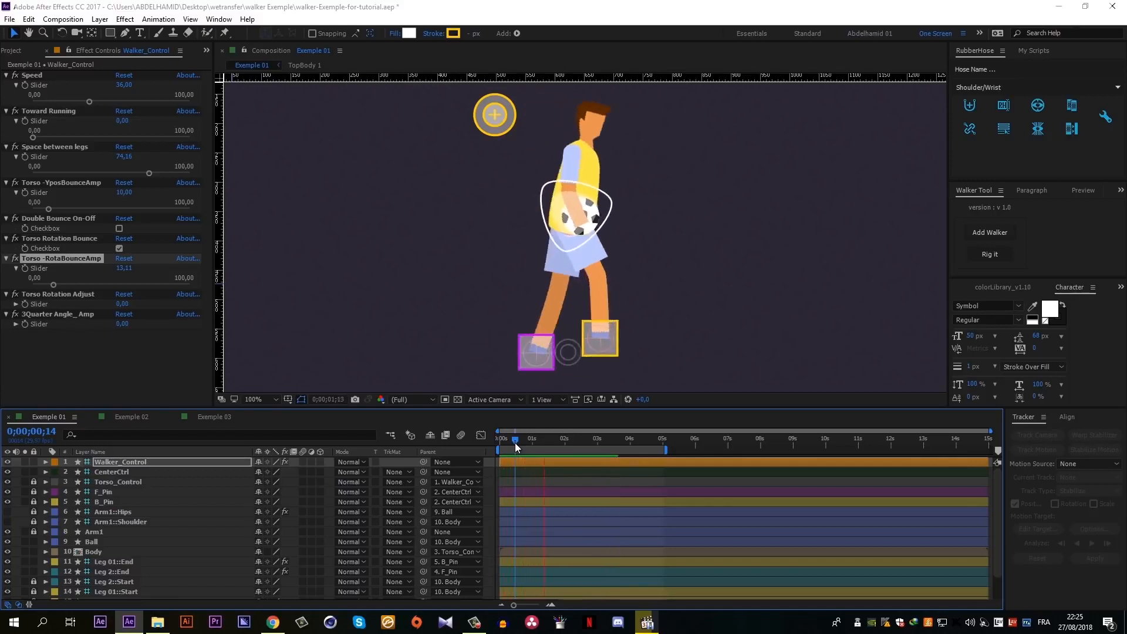
key("space")
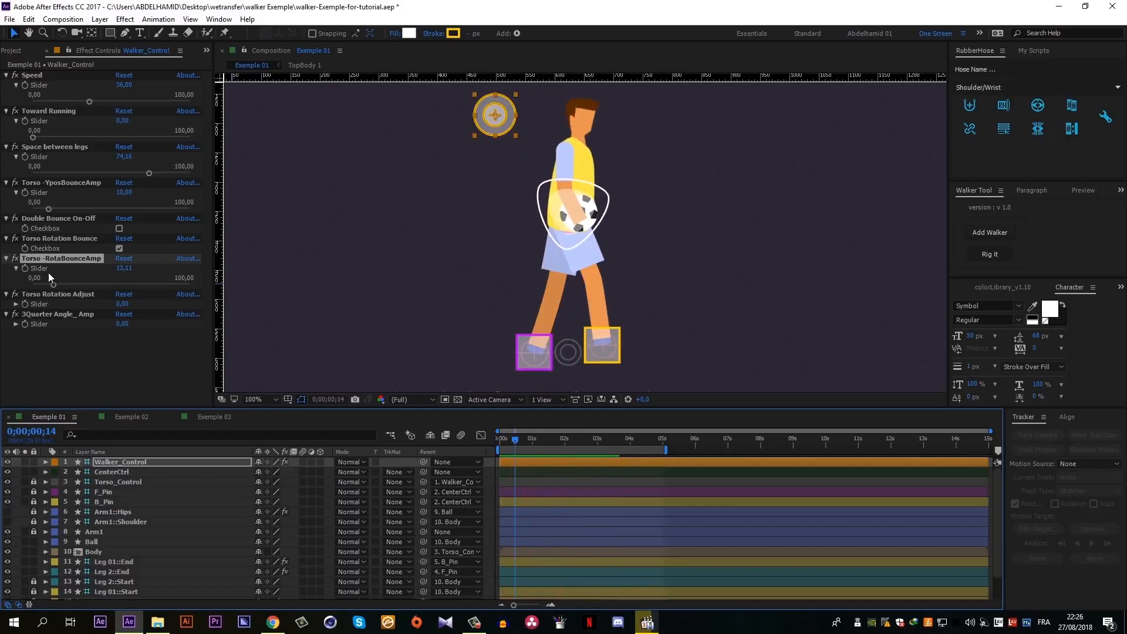
- Expand the Torso Rotation Adjust slider, set it to about 60, and preview the forward-leaning walk
left_click(16, 303)
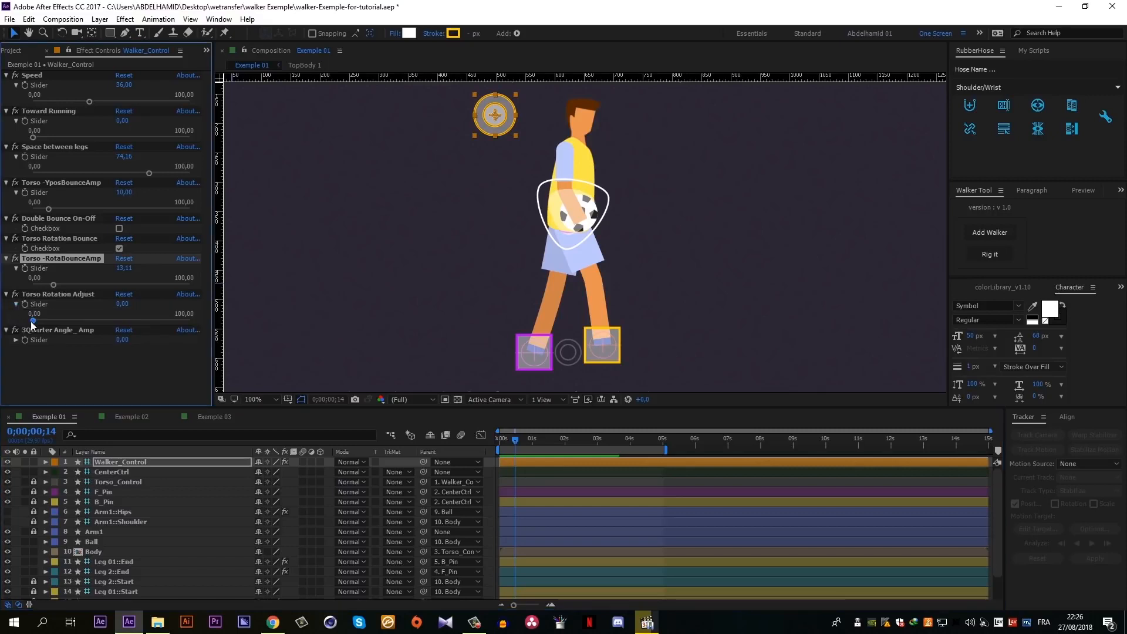
left_click_drag(32, 321, 127, 337)
key("space")
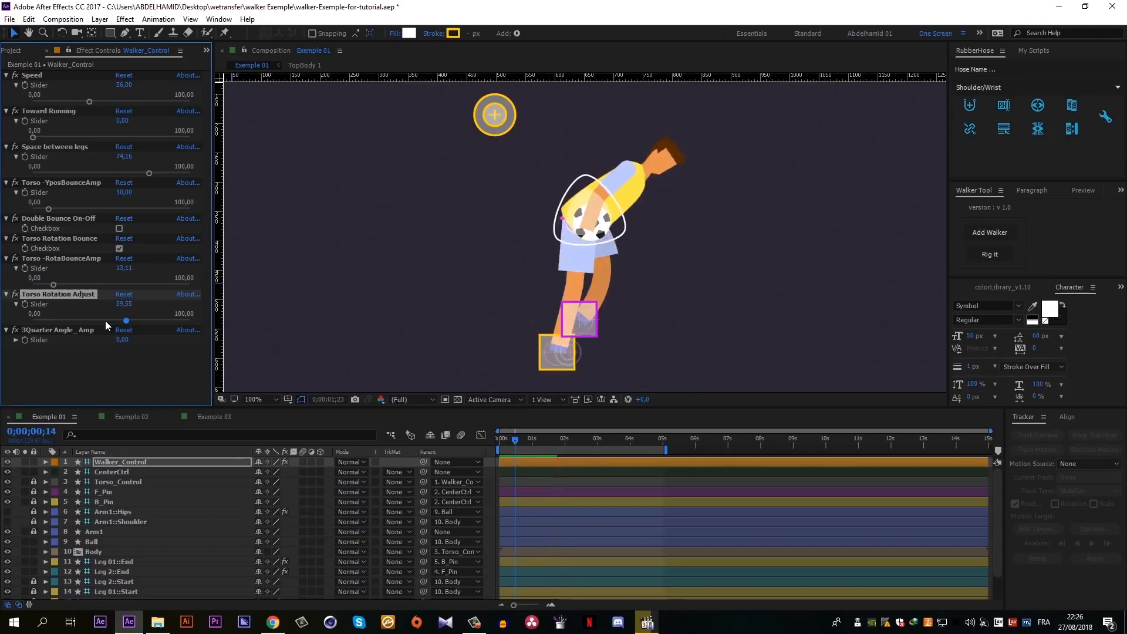
key("space")
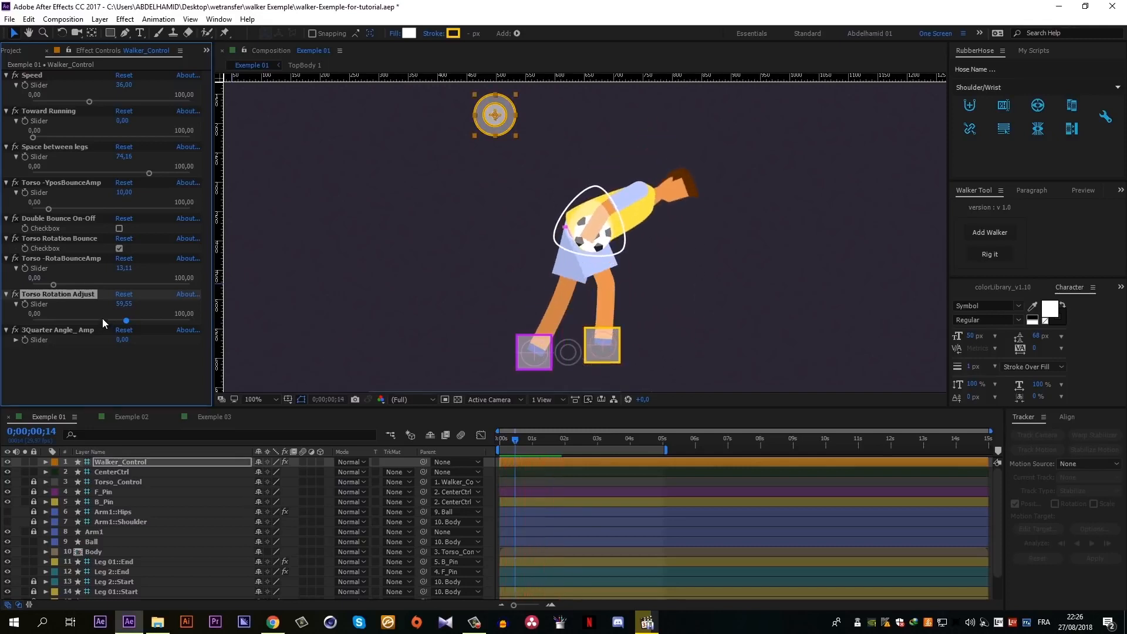
- Set Torso Rotation Adjust to about -61 and preview the backward-leaning walk
left_click_drag(124, 304, 65, 306)
left_click(122, 303)
left_click(110, 311)
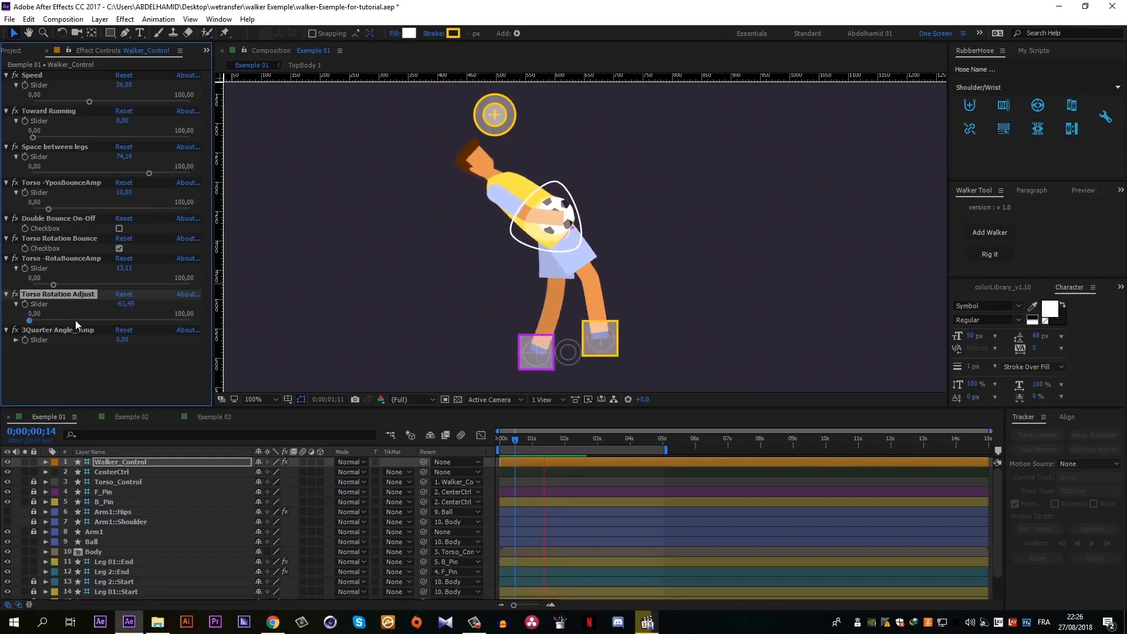
key("space")
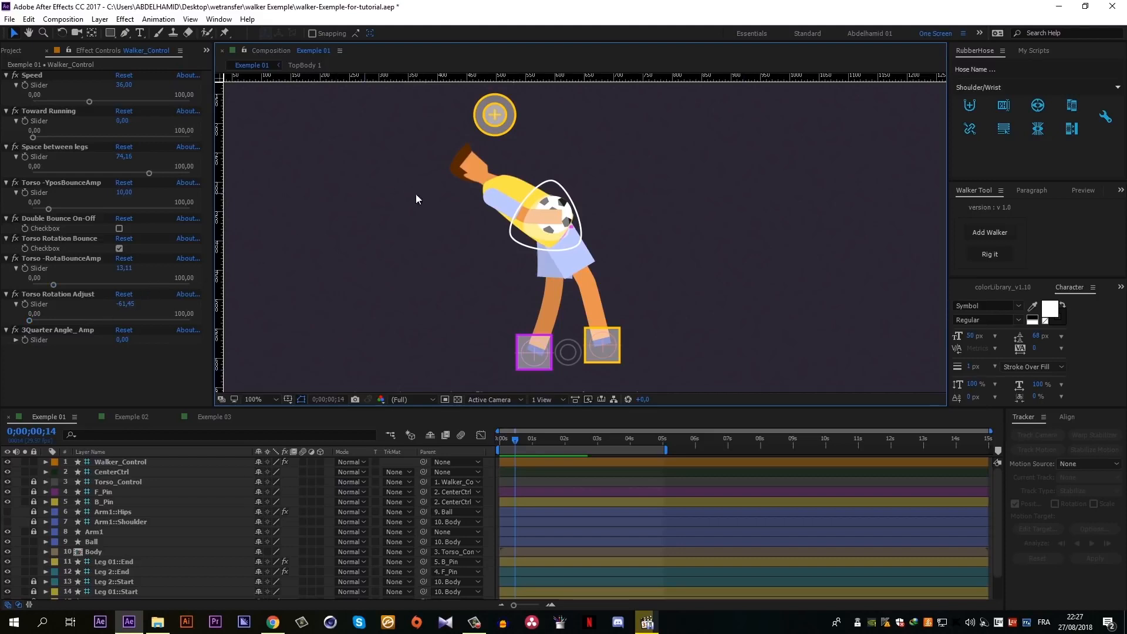
- Move the Walker_Control controller down and slightly forward in the composition so the body crouches, and preview the walk
left_click(479, 121)
left_click(496, 118)
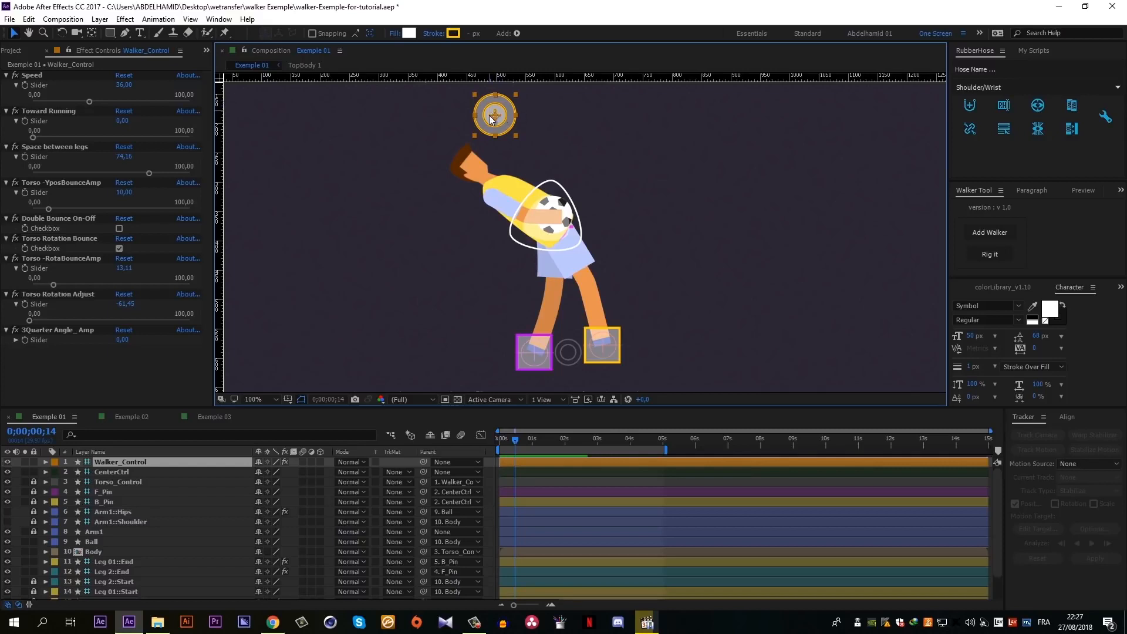
left_click_drag(495, 116, 513, 159)
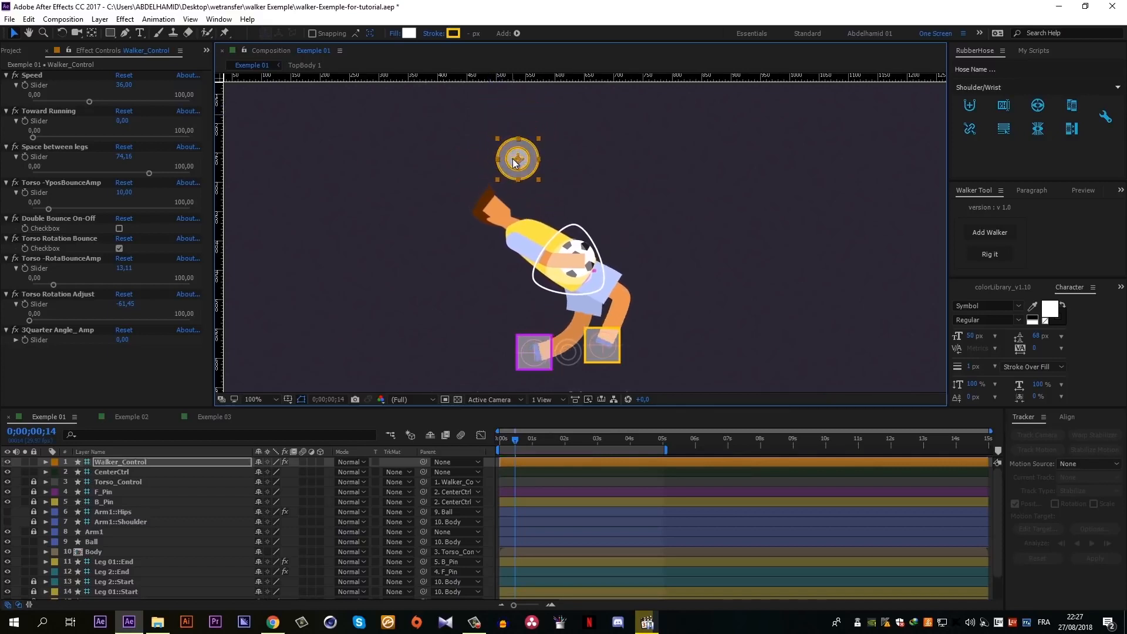
key("space")
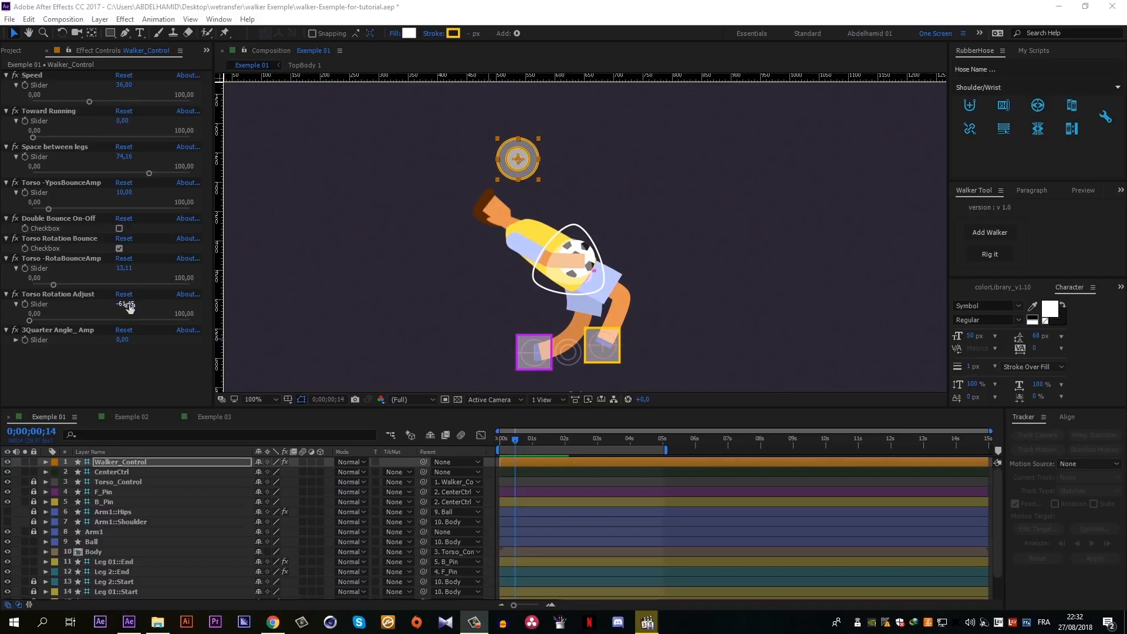
- Turn off Torso Rotation Bounce and set both Torso -RotaBounceAmp and Torso Rotation Adjust to 0
left_click(121, 248)
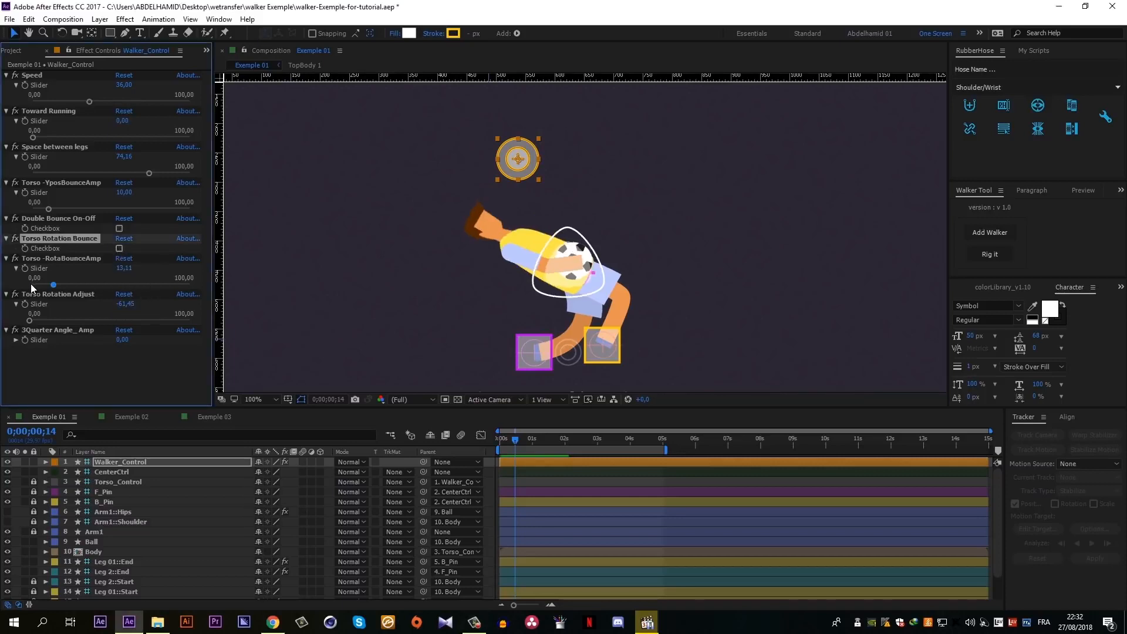
left_click(120, 270)
type("0")
key("Return")
left_click(119, 304)
type("0")
key("Return")
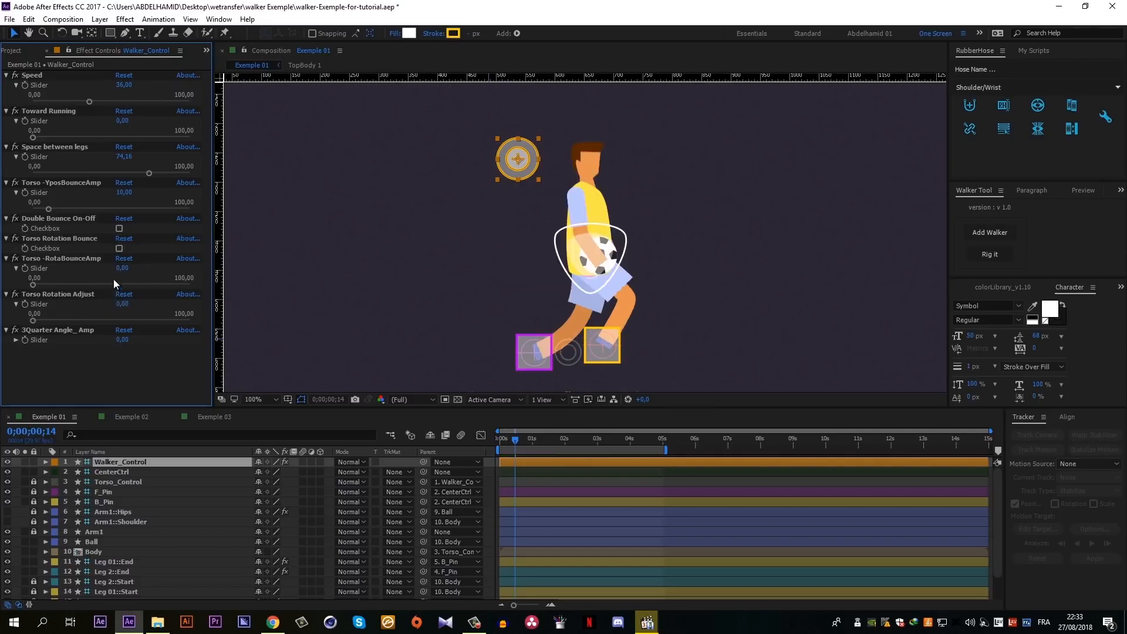
- Move the Walker_Control controller back up so the character stands upright, and preview the walk cycle
left_click_drag(515, 165, 497, 122)
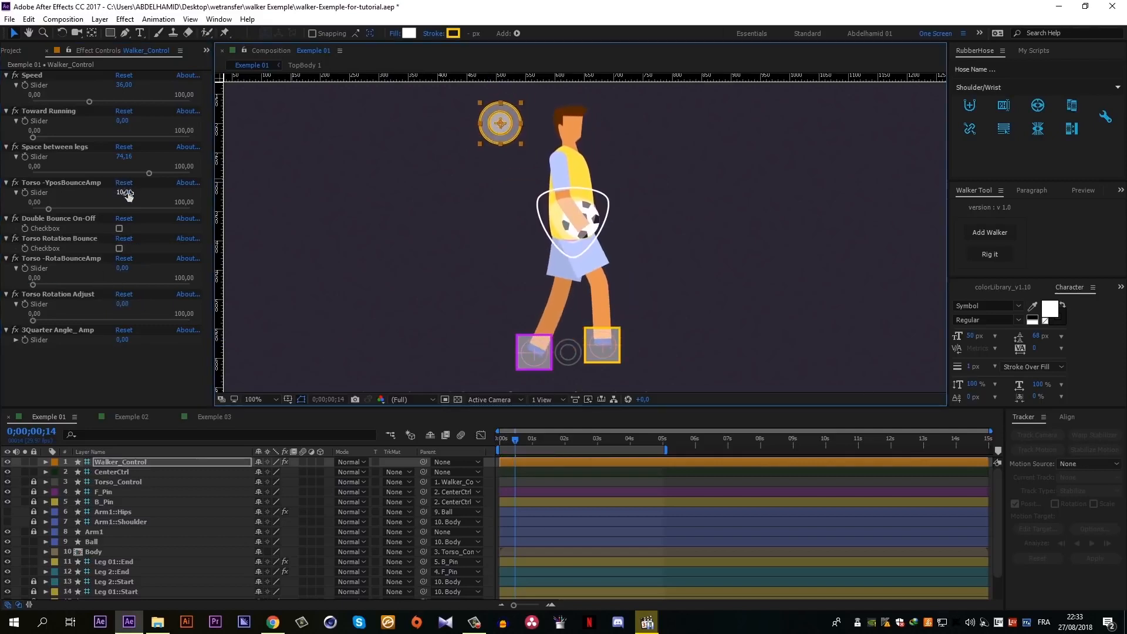
key("space")
key("space")
left_click(118, 197)
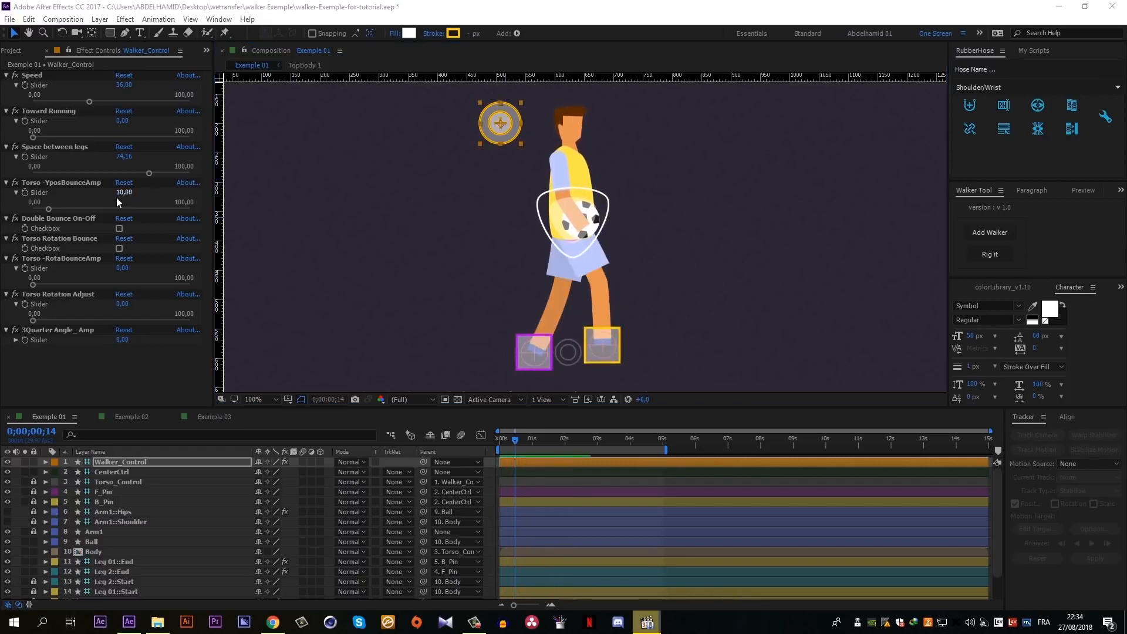
- Set 3Quarter Angle_ Amp to about 54, lower Space between legs to about 68, and preview the walk
left_click(16, 340)
left_click_drag(34, 354, 104, 357)
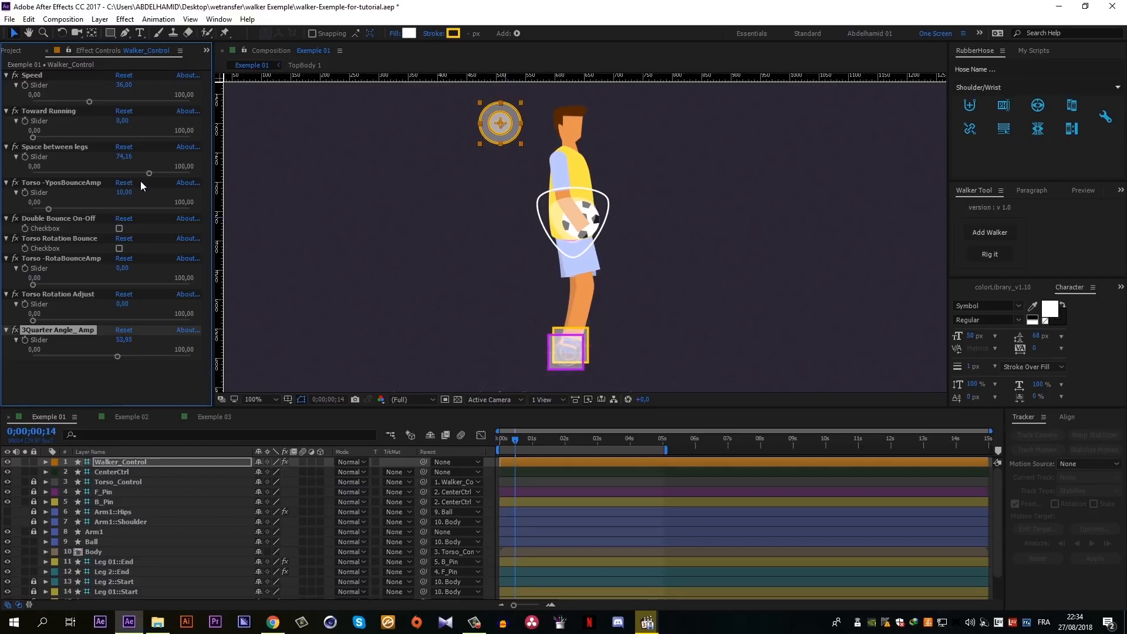
left_click_drag(147, 173, 133, 174)
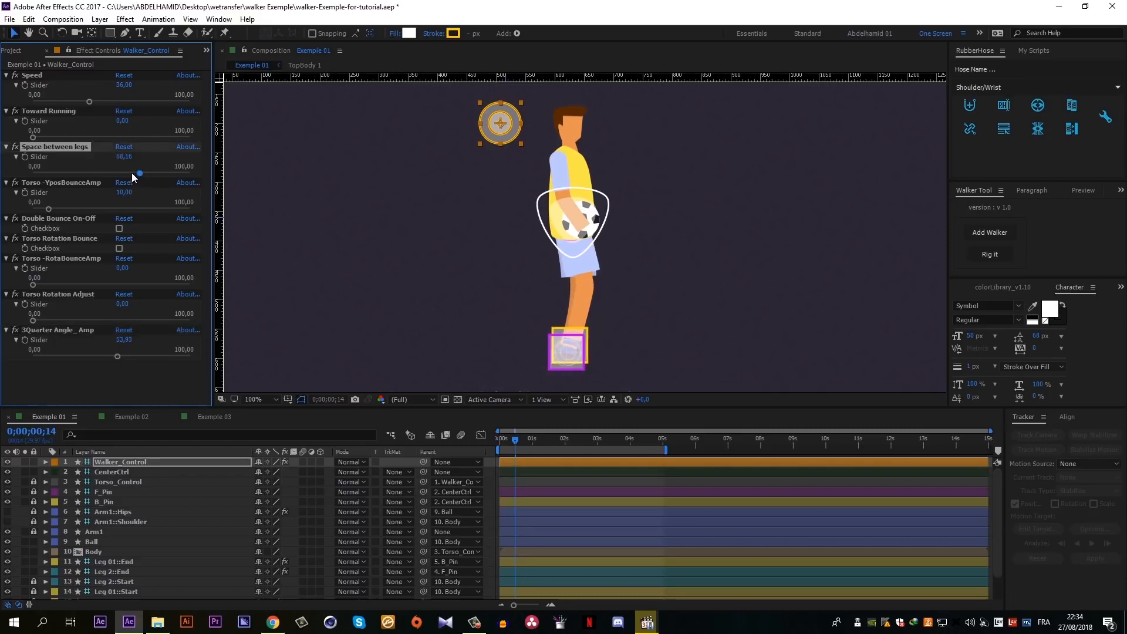
key("space")
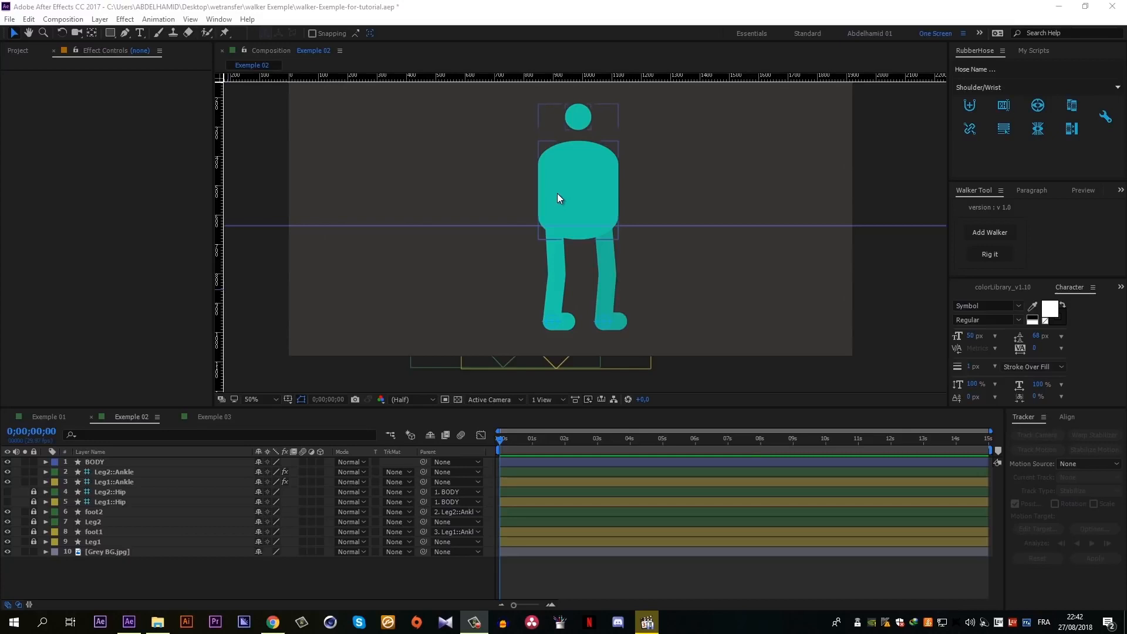
- Add a walker to the Exemple 02 composition and move Torso_Control up onto the base of the body
left_click(990, 253)
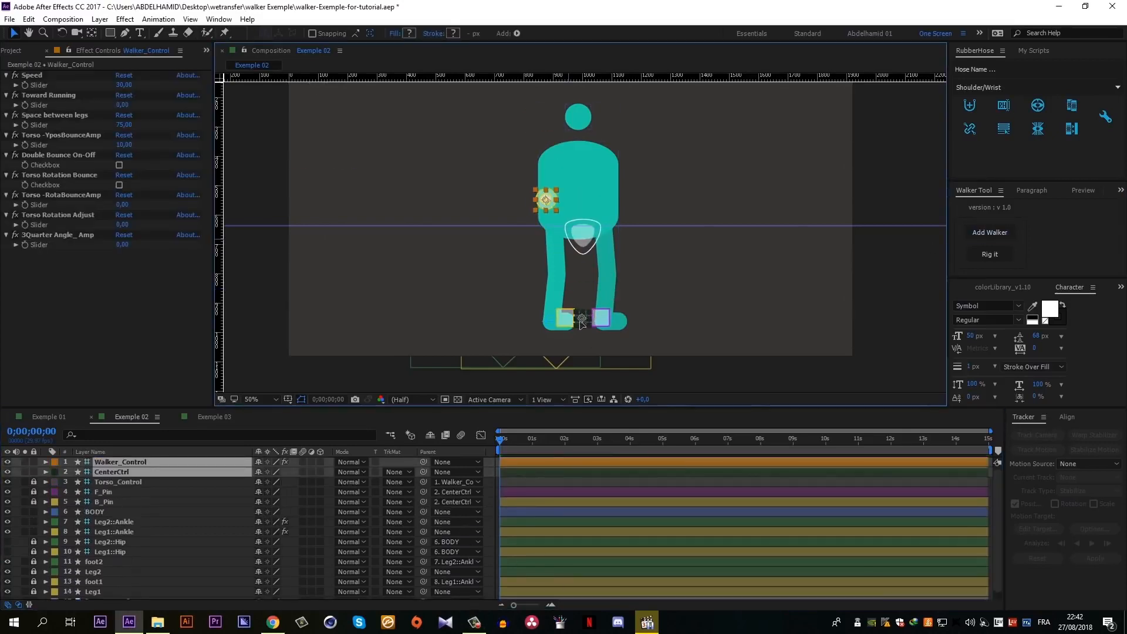
left_click(120, 482)
scroll(576, 244, "up", 2)
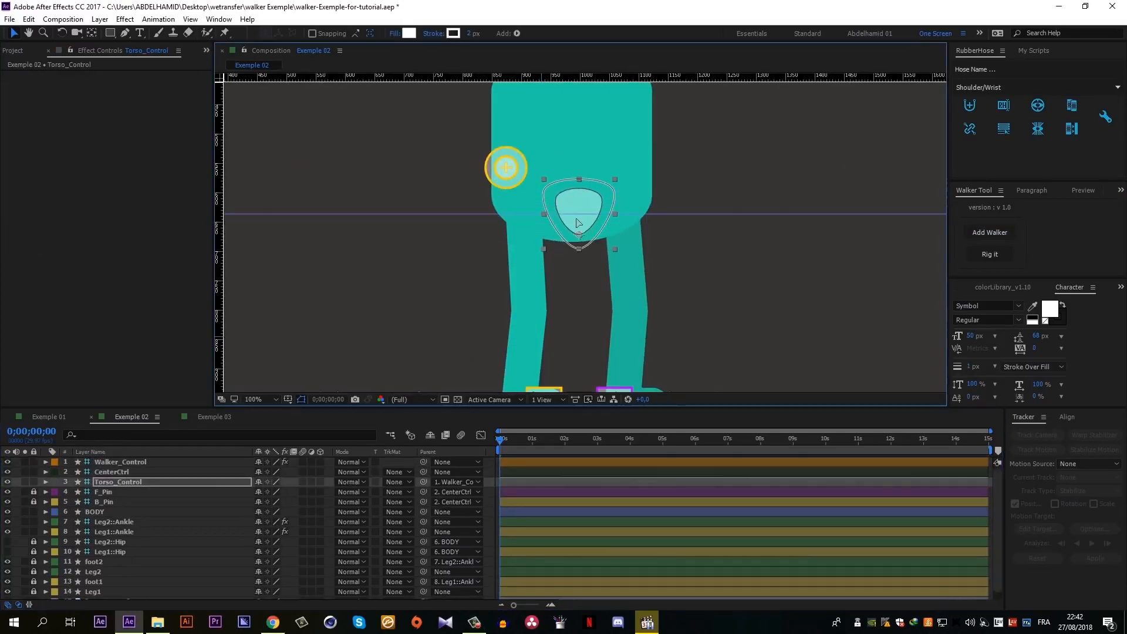
scroll(599, 249, "down", 3)
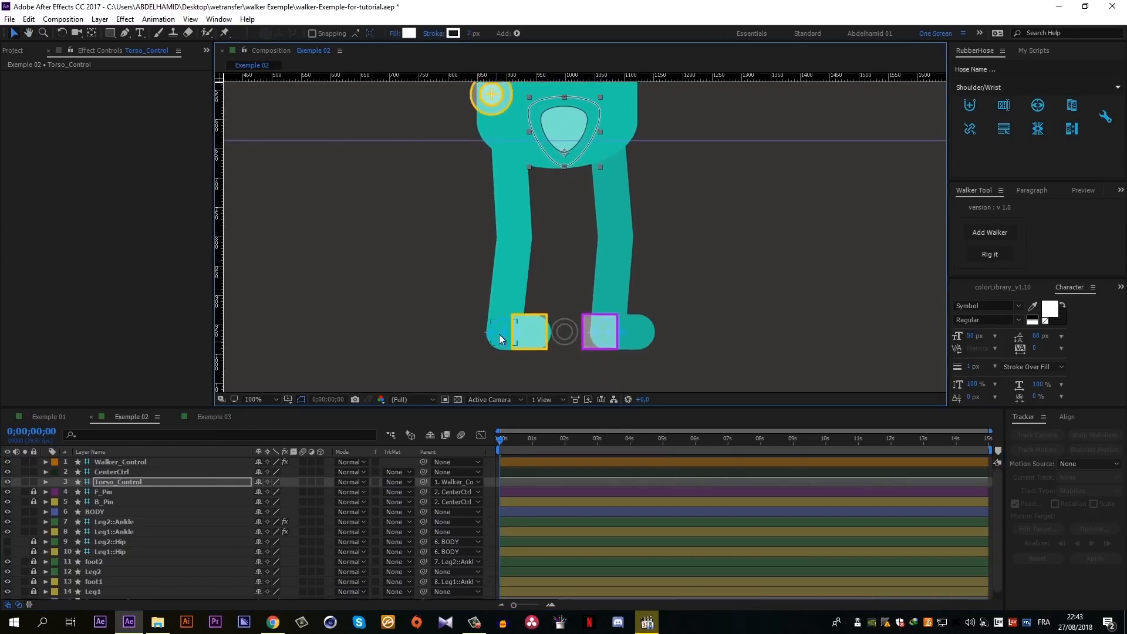
- Align Leg2::Ankle with the yellow B_Pin square and Leg1::Ankle with the purple F_Pin square
left_click(529, 331)
left_click(599, 332)
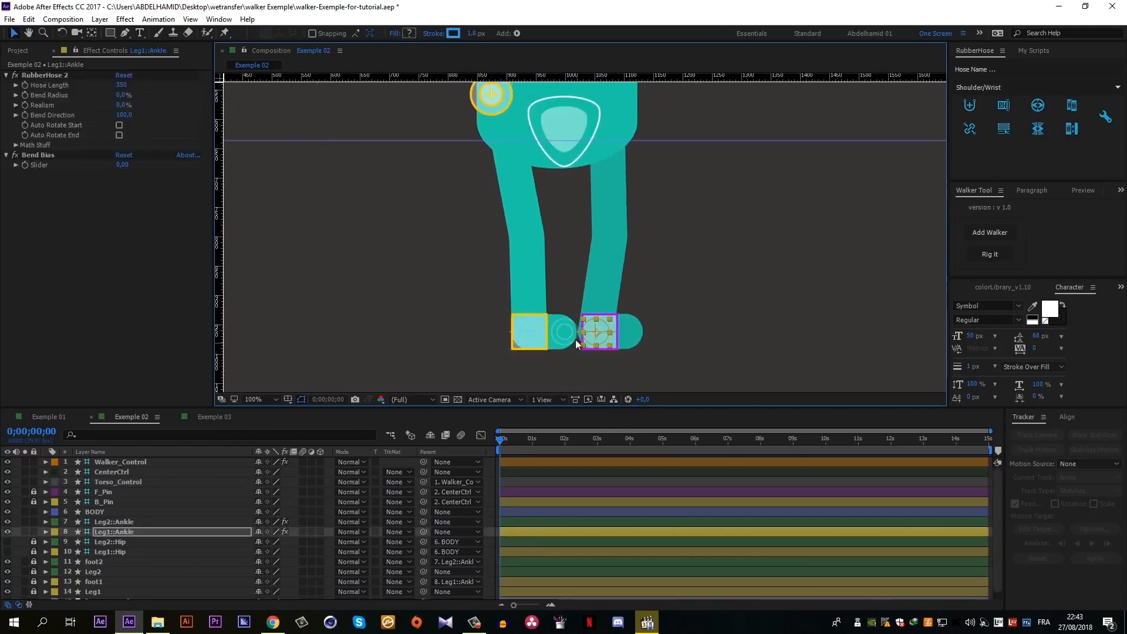
left_click_drag(598, 333, 601, 334)
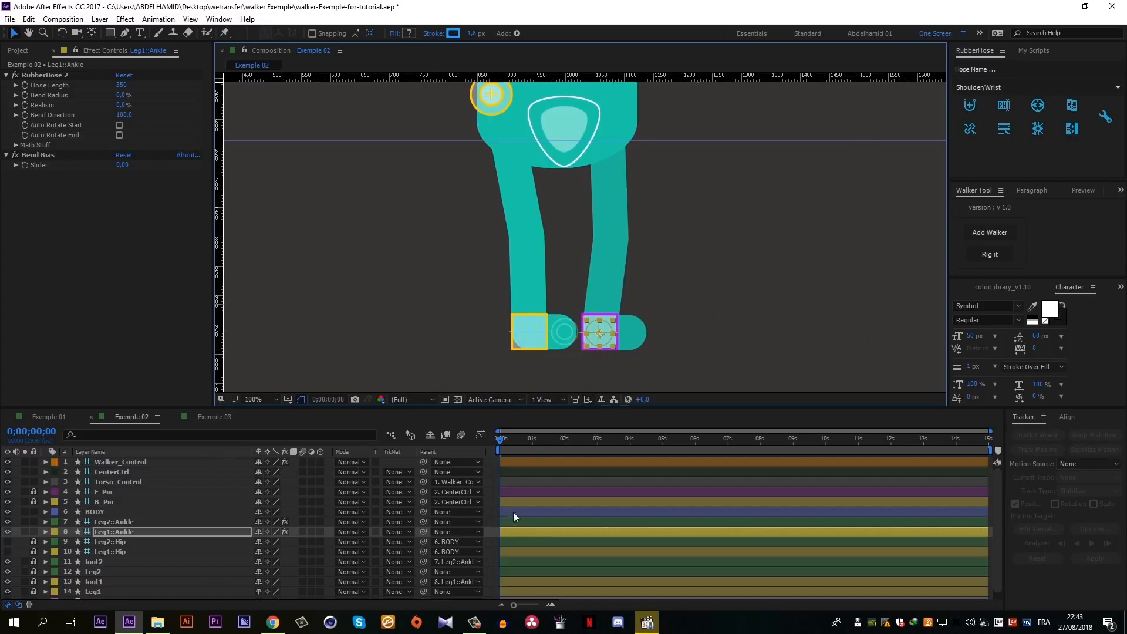
- Rig the BODY, Leg2::Ankle and Leg1::Ankle layers to the walker and preview the walk cycle
left_click_drag(94, 513, 109, 531)
left_click(990, 255)
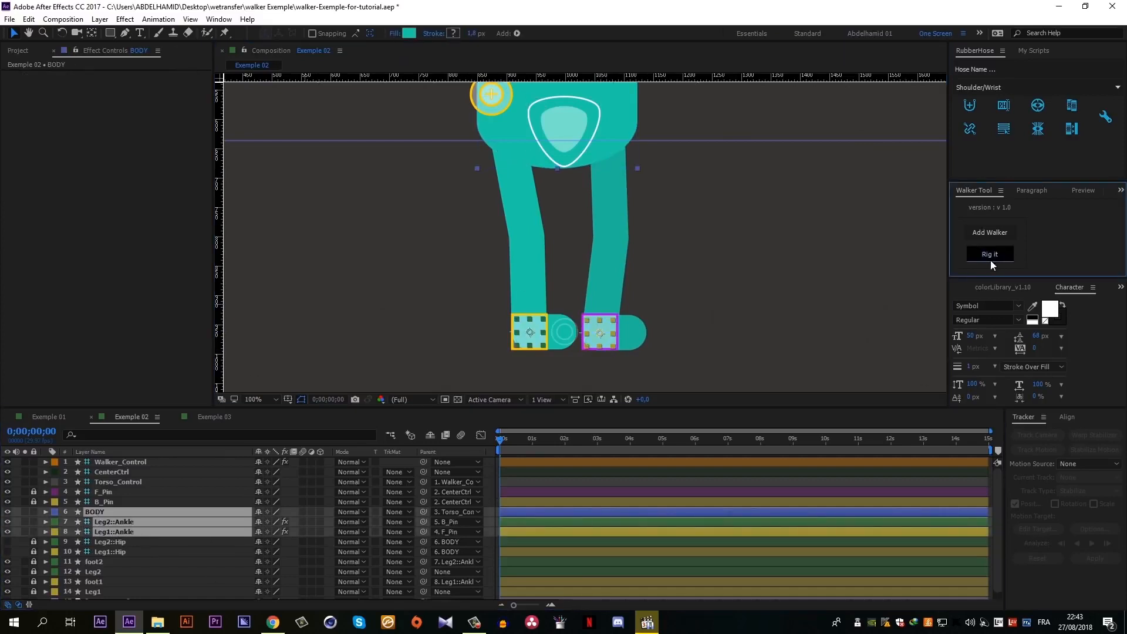
scroll(676, 313, "down", 2)
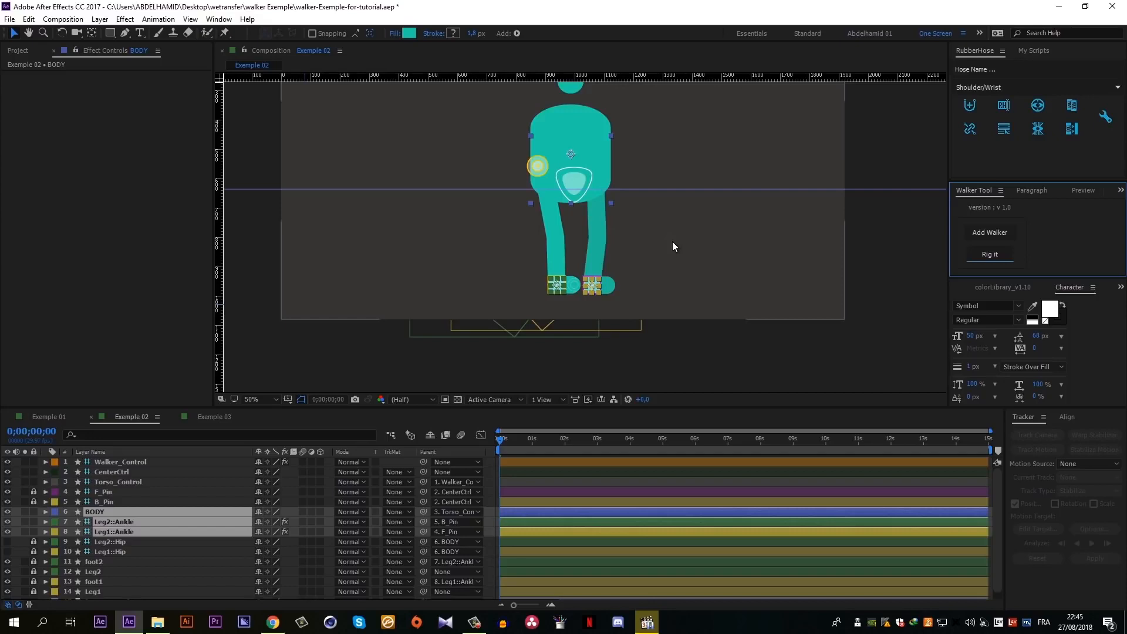
left_click(652, 238)
key("h")
left_click_drag(624, 217, 635, 269)
key("v")
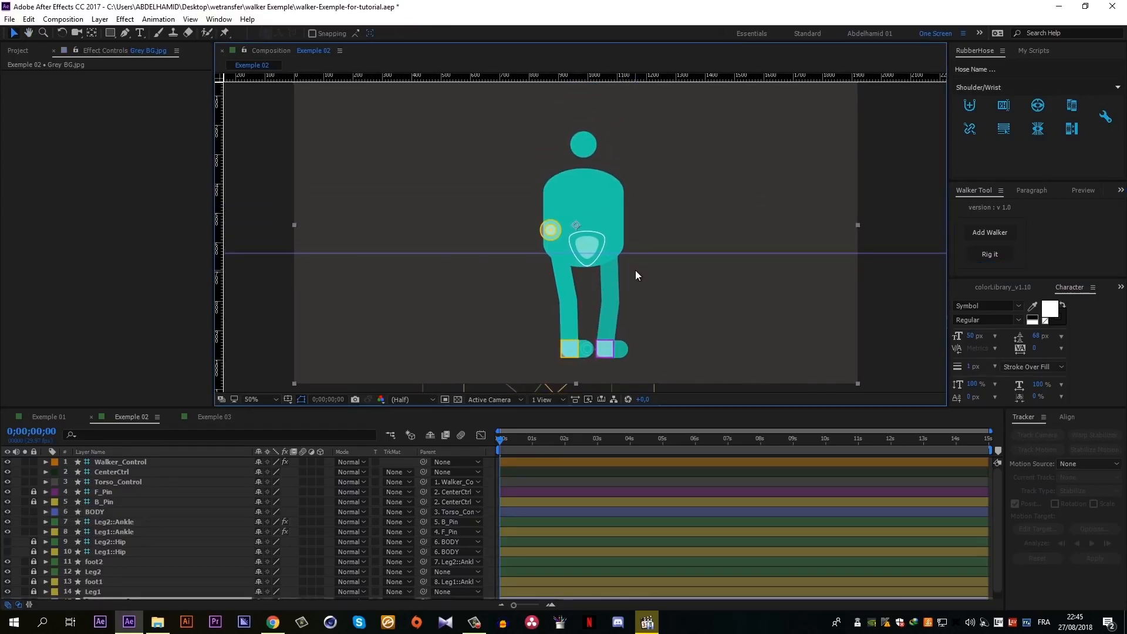
key("space")
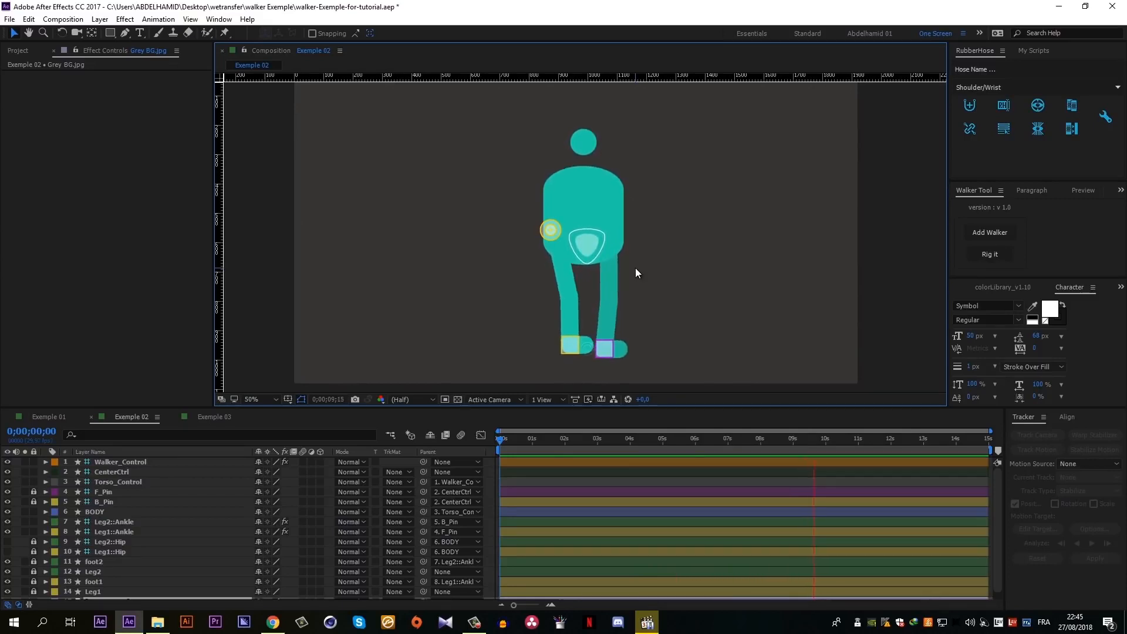
- Set 3Quarter Angle_ Amp on Walker_Control to about 34 and preview the three-quarter walk
left_click(550, 233)
left_click(106, 463)
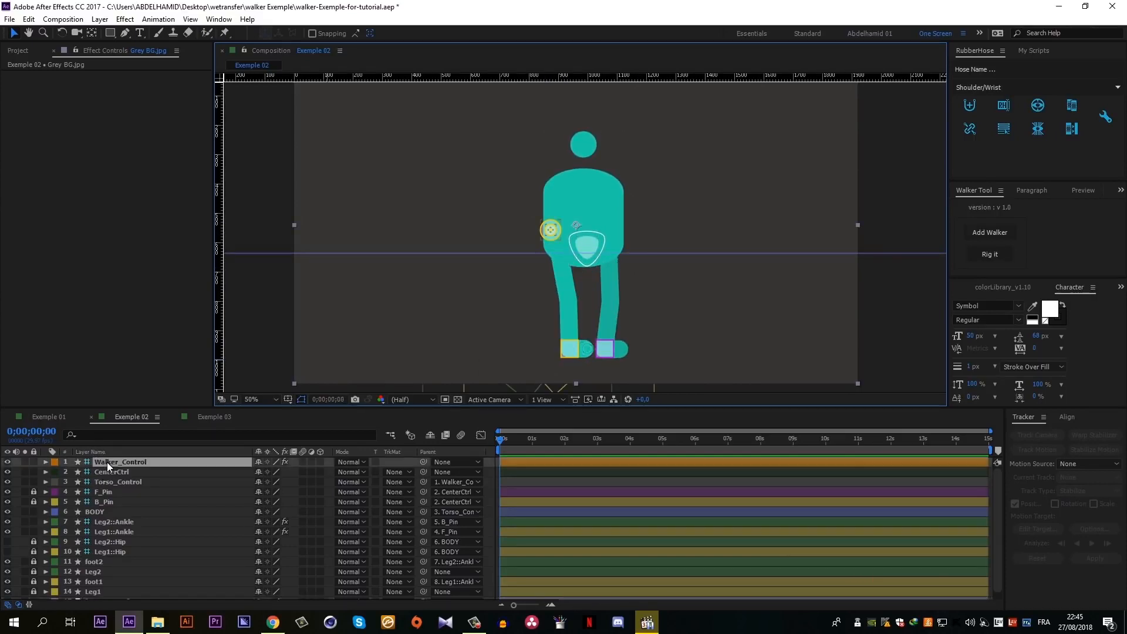
left_click(45, 235)
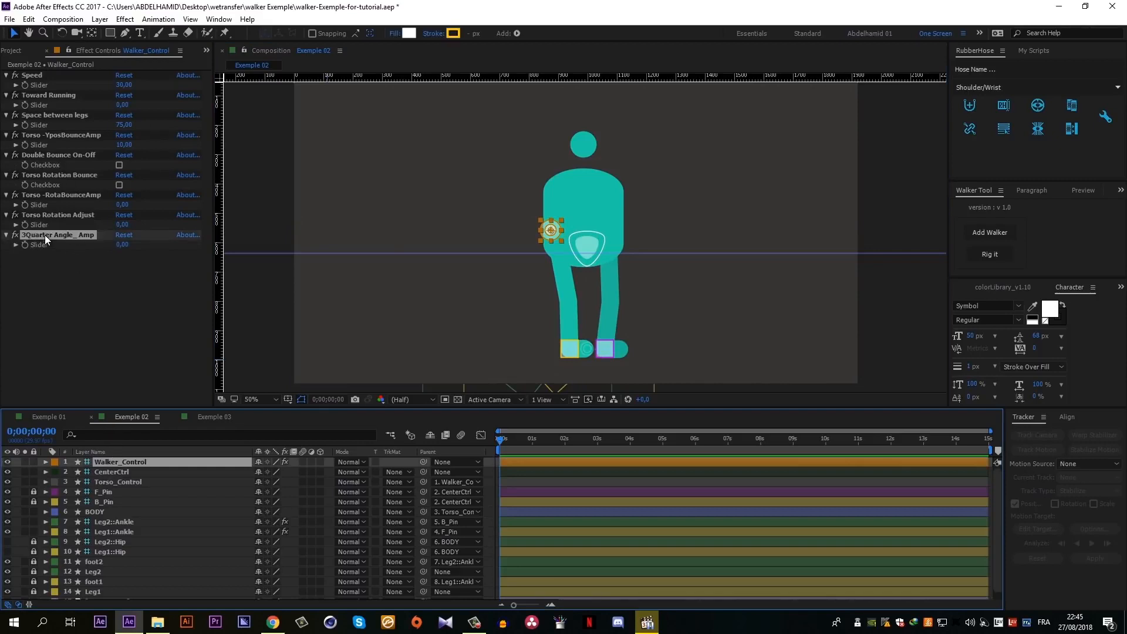
left_click(16, 245)
left_click_drag(33, 258, 86, 275)
key("space")
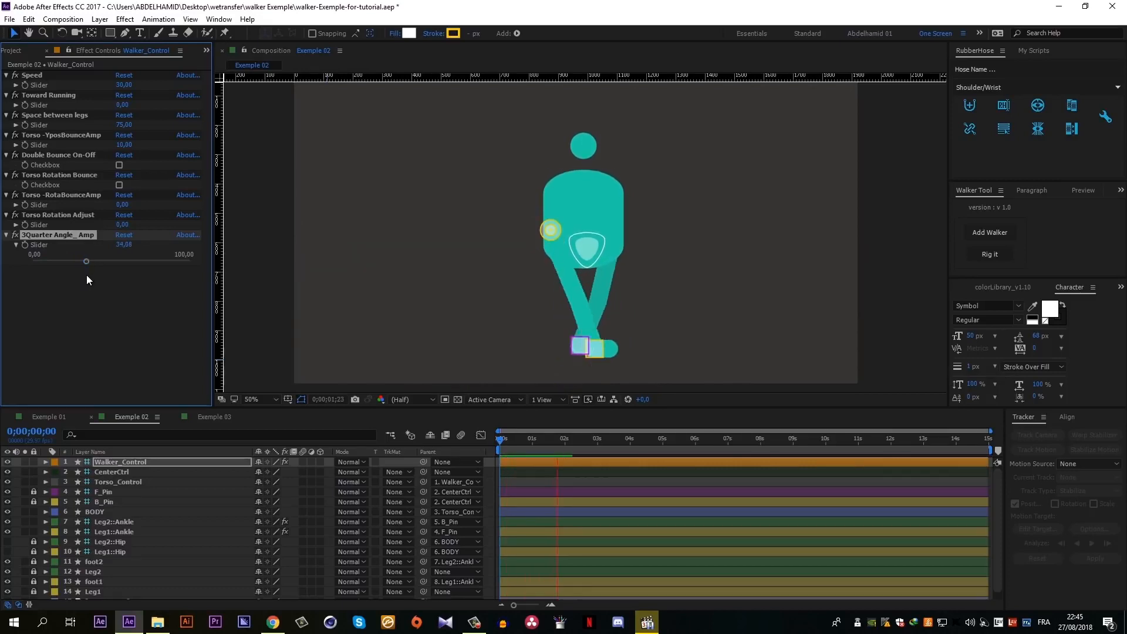
key("space")
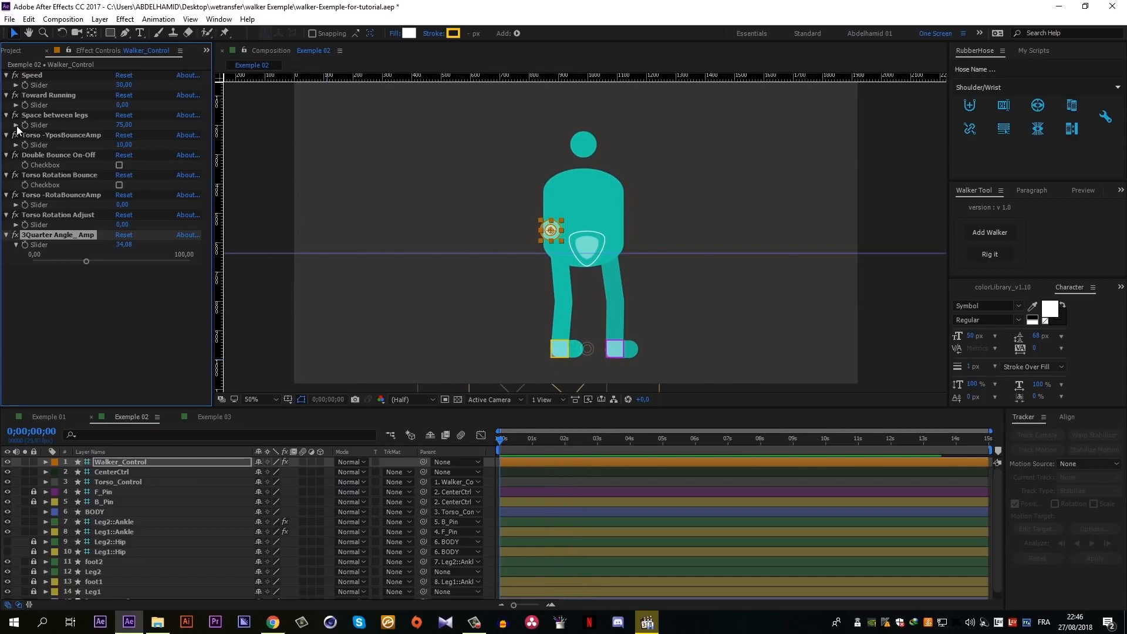
- Raise Space between legs to about 82 and preview the walk cycle
left_click(16, 125)
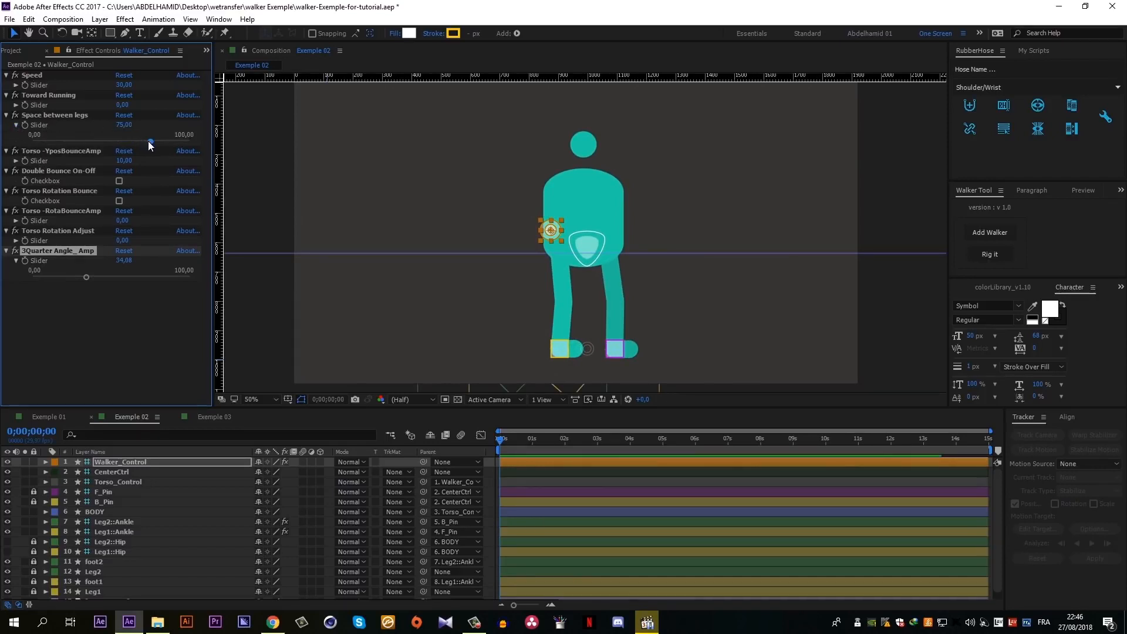
mouse_move(149, 142)
left_mouse_down()
mouse_move(132, 140)
mouse_move(163, 145)
left_mouse_up()
key("space")
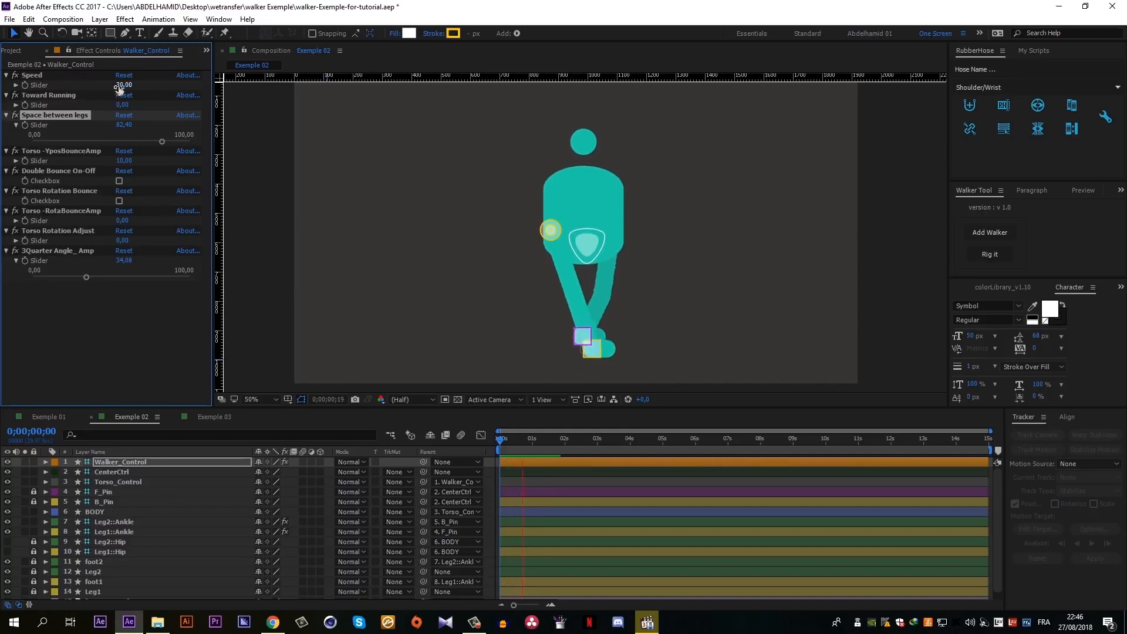
- Set the Walker_Control Speed to 71 and increase 3Quarter Angle_ Amp further
left_click_drag(123, 85, 137, 87)
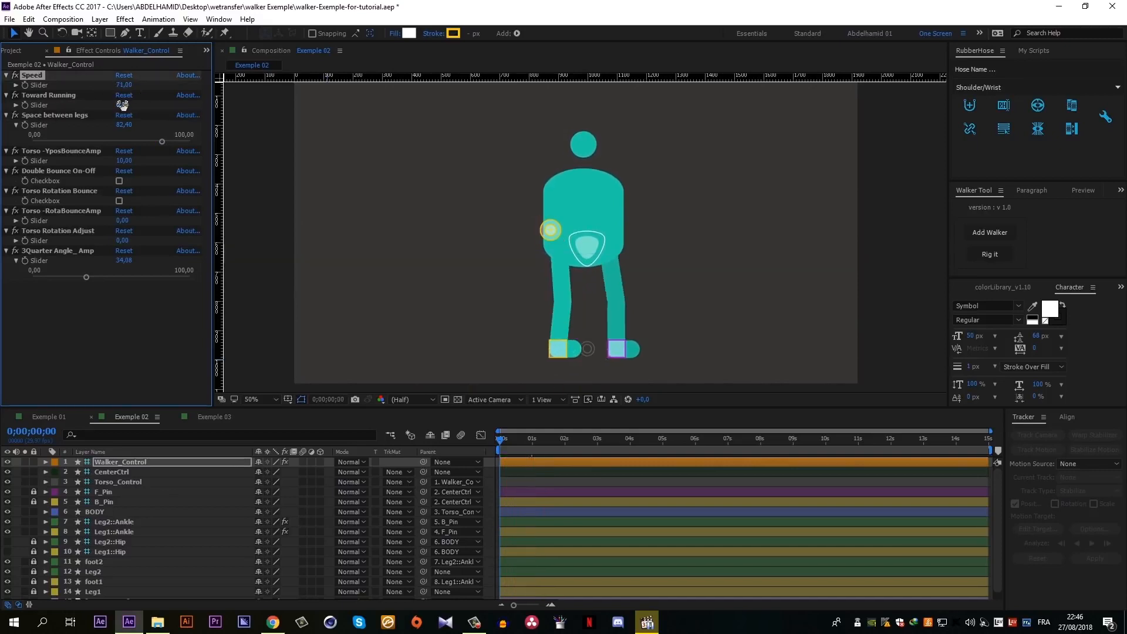
left_click_drag(86, 276, 121, 273)
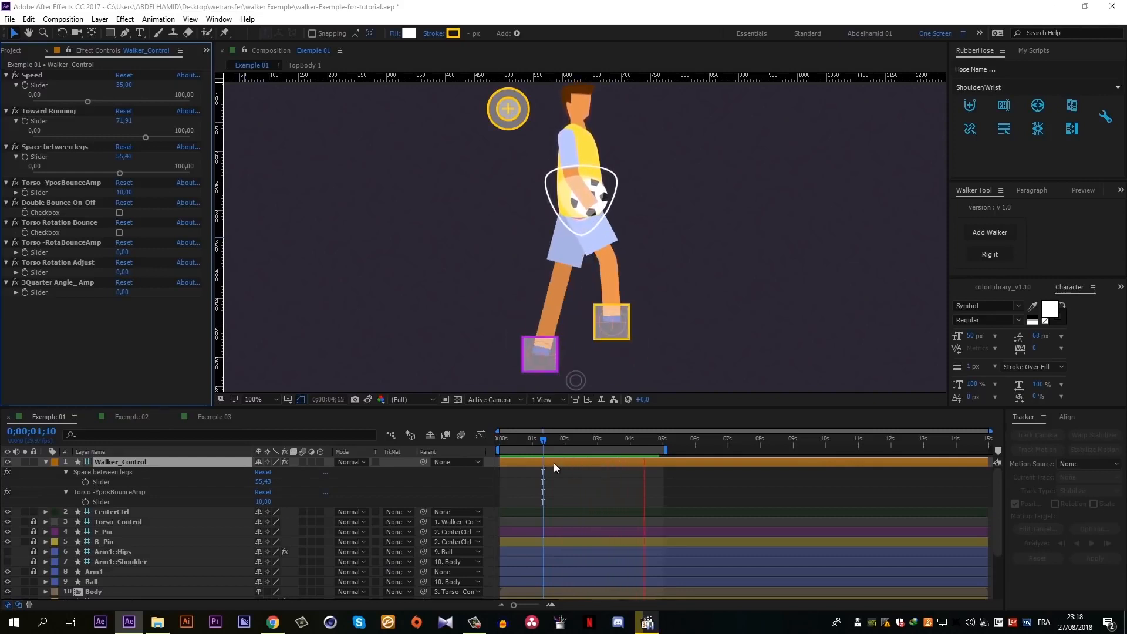
- Stop the Exemple 01 preview and add keyframes for Space between legs and Torso -YposBounceAmp at 0;00;01;10
key("space")
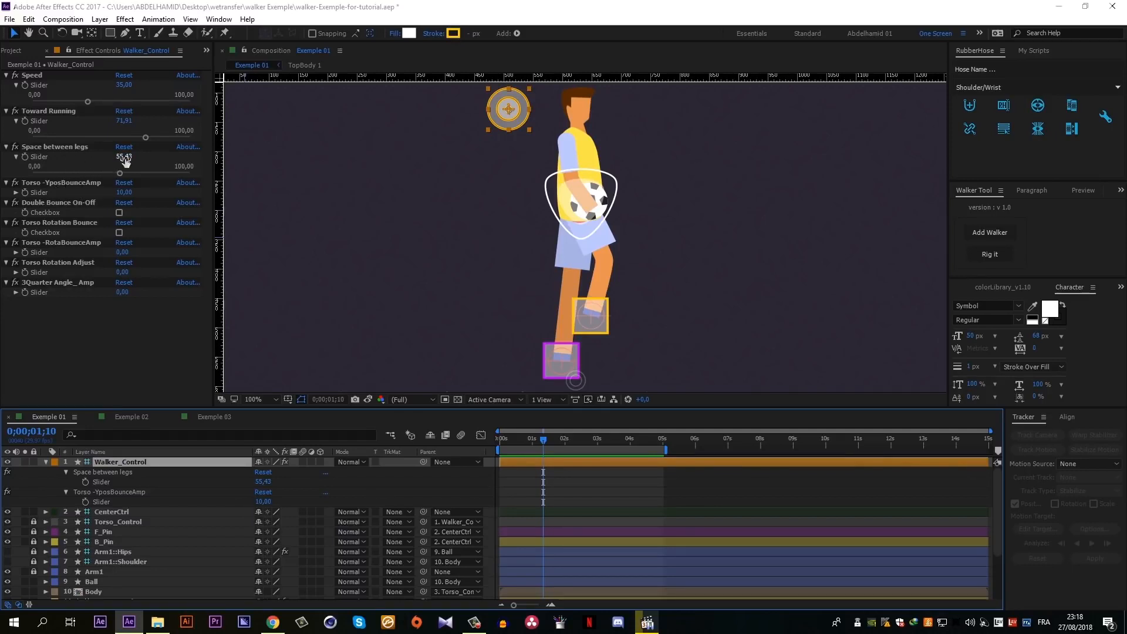
left_click(24, 156)
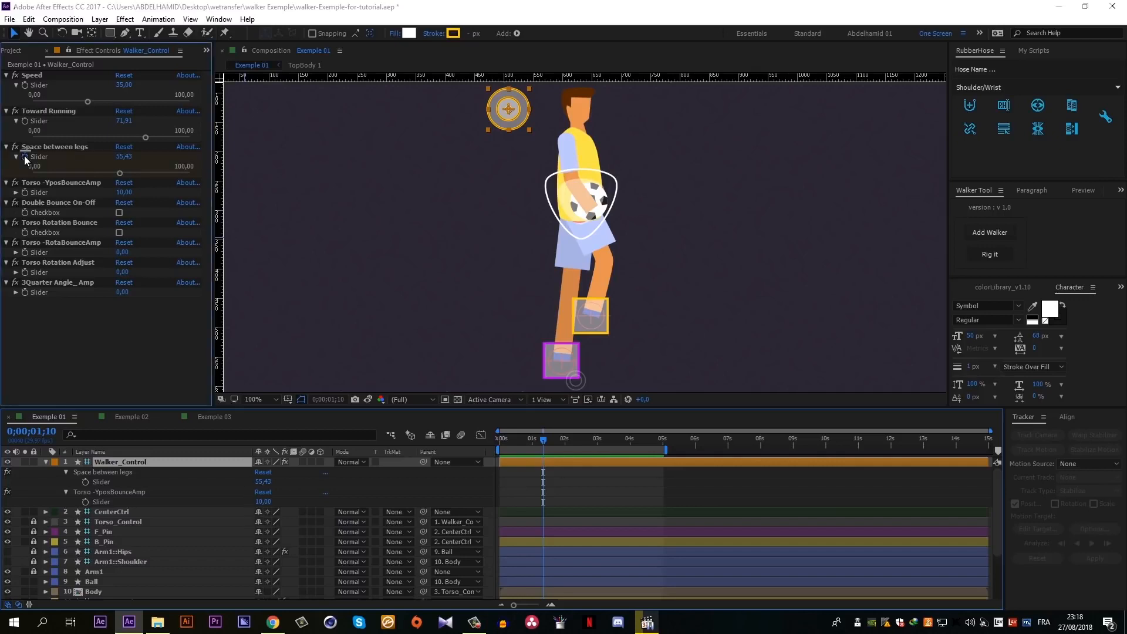
left_click(25, 193)
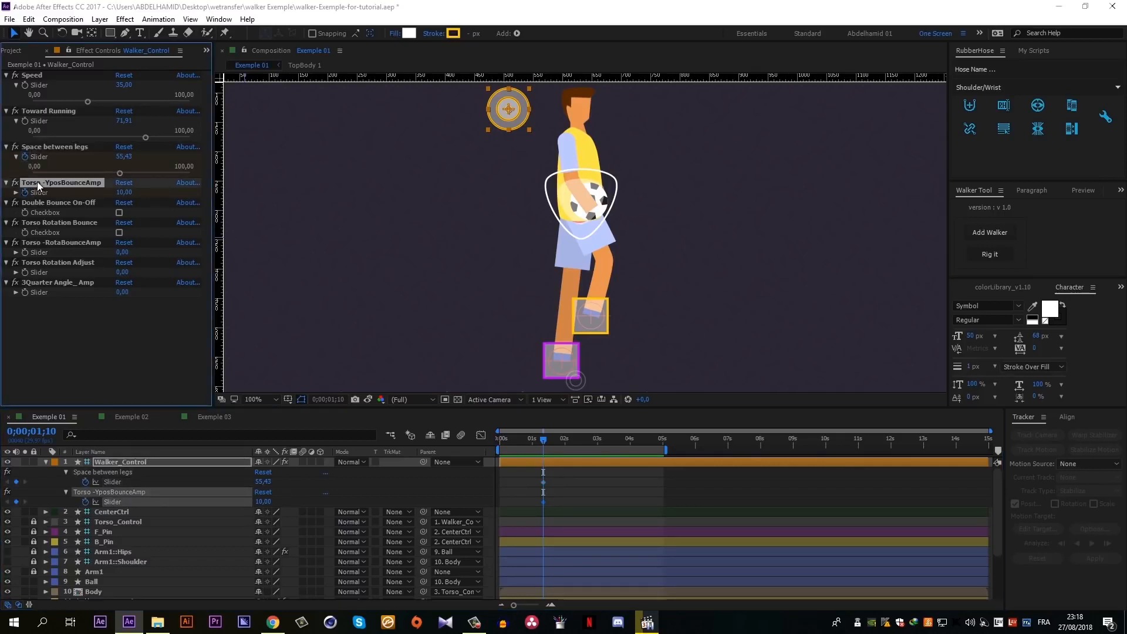
left_click(544, 460)
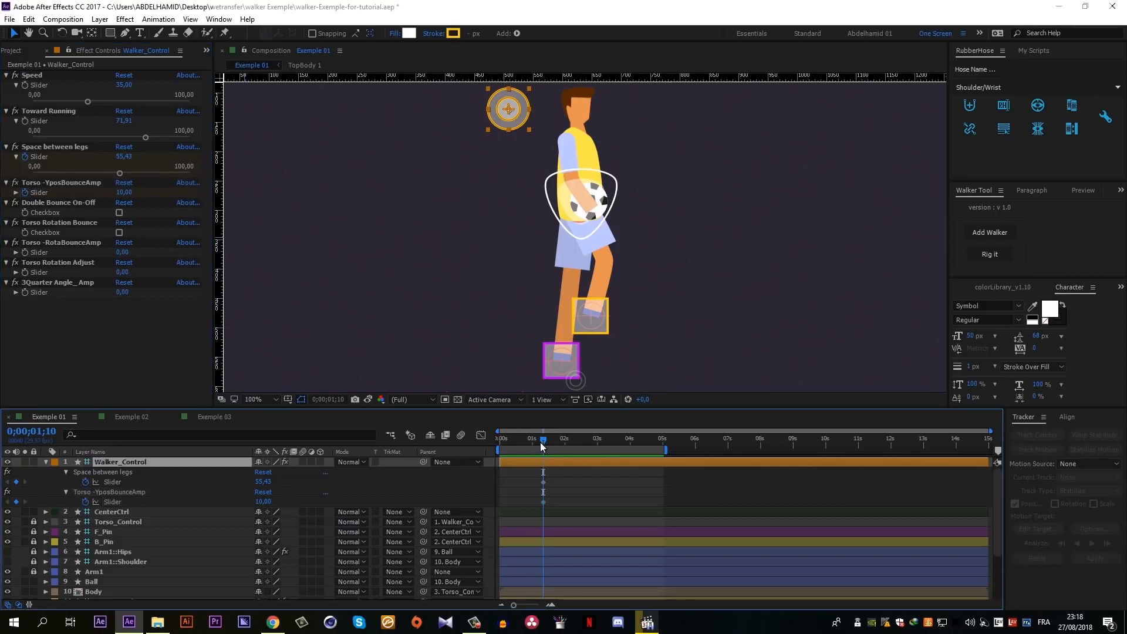
- At 0;00;01;25, set Space between legs and Torso -YposBounceAmp both to 0 so the character stops walking
left_click_drag(544, 439, 561, 446)
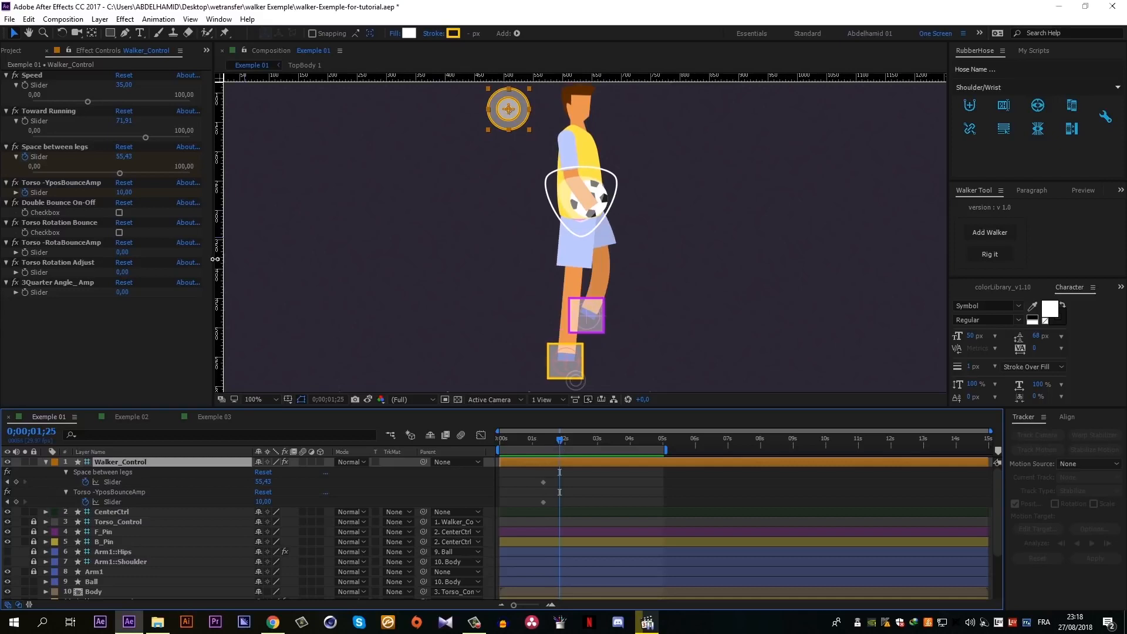
left_click_drag(128, 122, 126, 135)
left_click(122, 157)
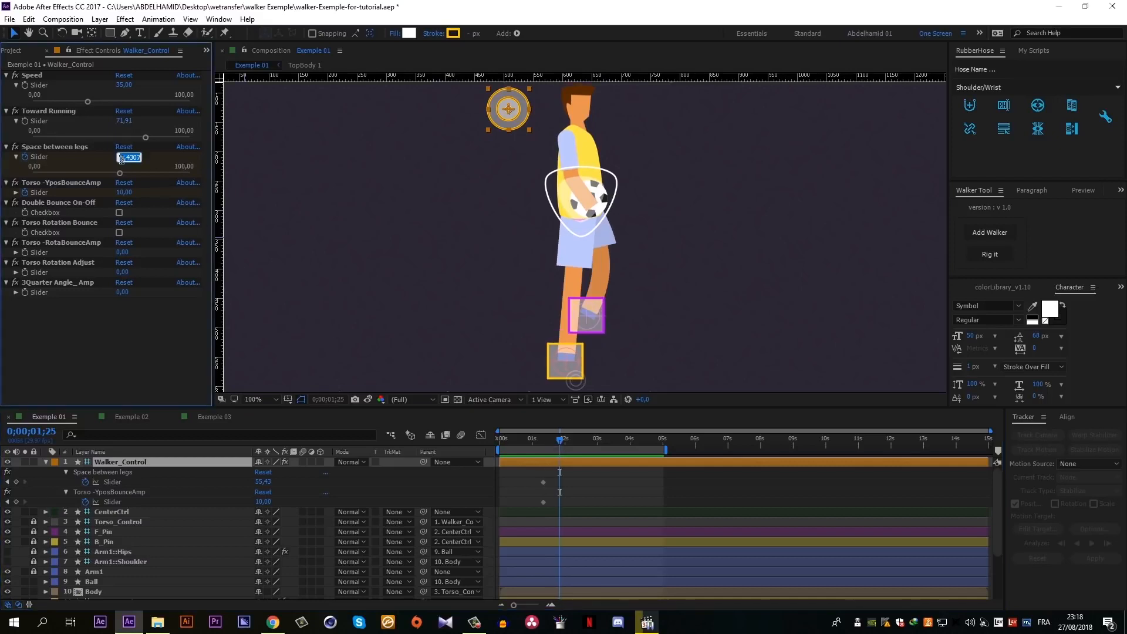
type("0")
left_click(126, 192)
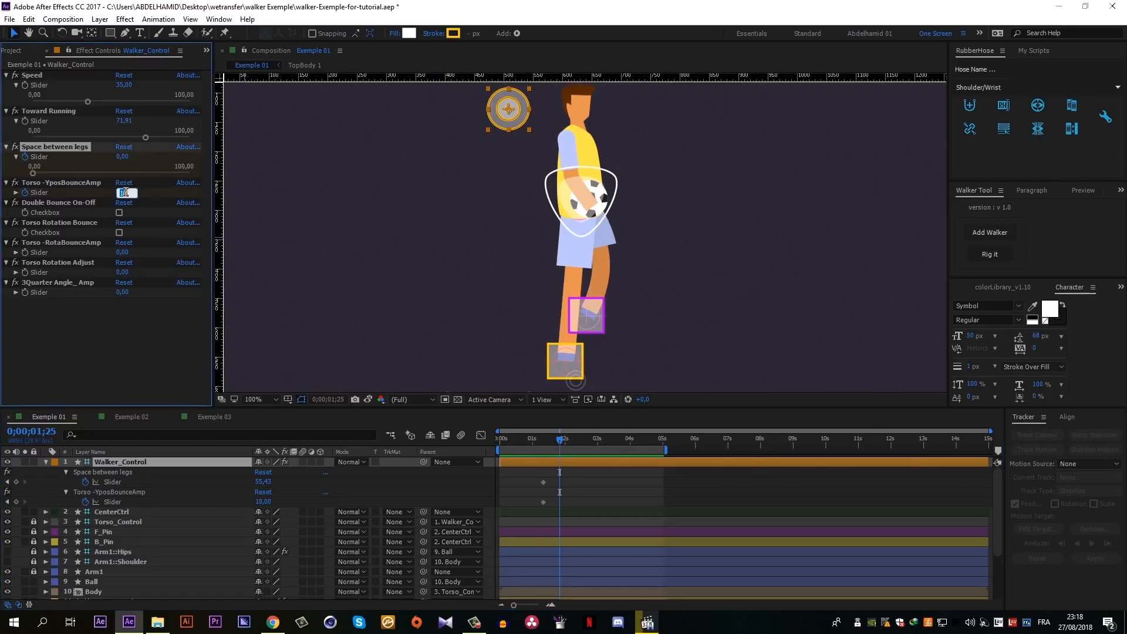
type("0")
left_click(150, 332)
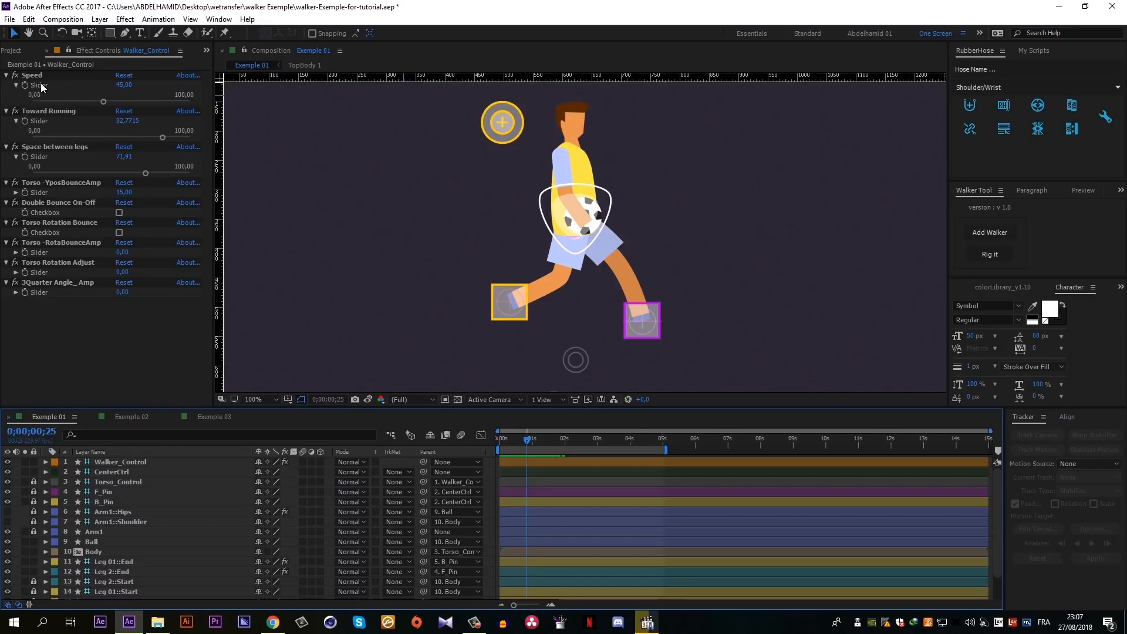
- Add a Speed keyframe on Walker_Control at 0;00;00;25 and convert it to a hold keyframe
left_click(23, 86)
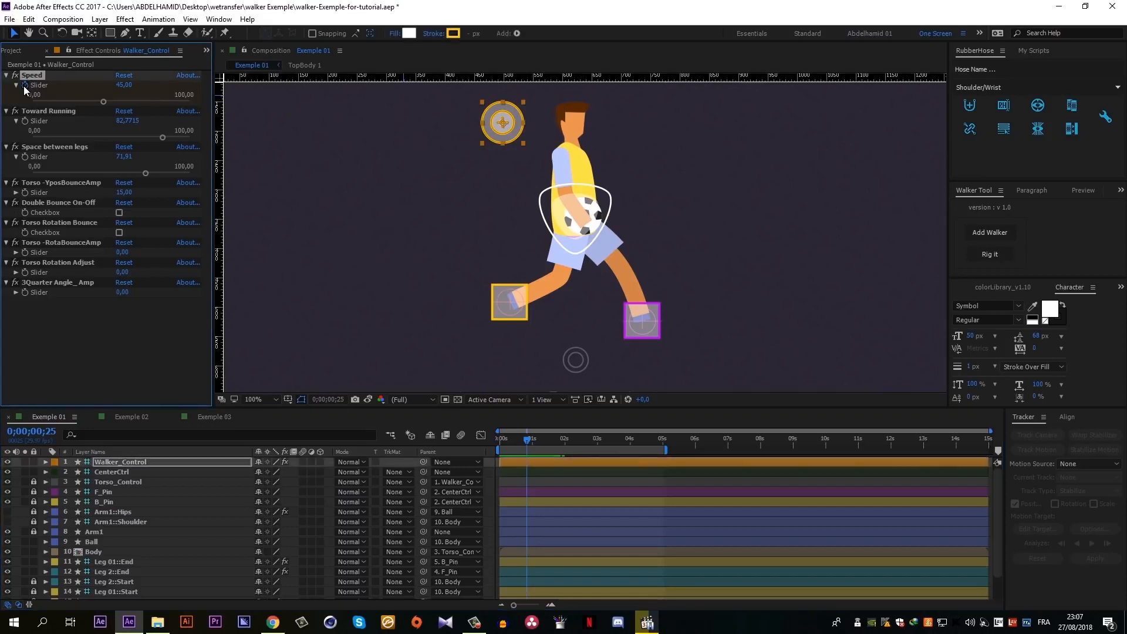
left_click(547, 463)
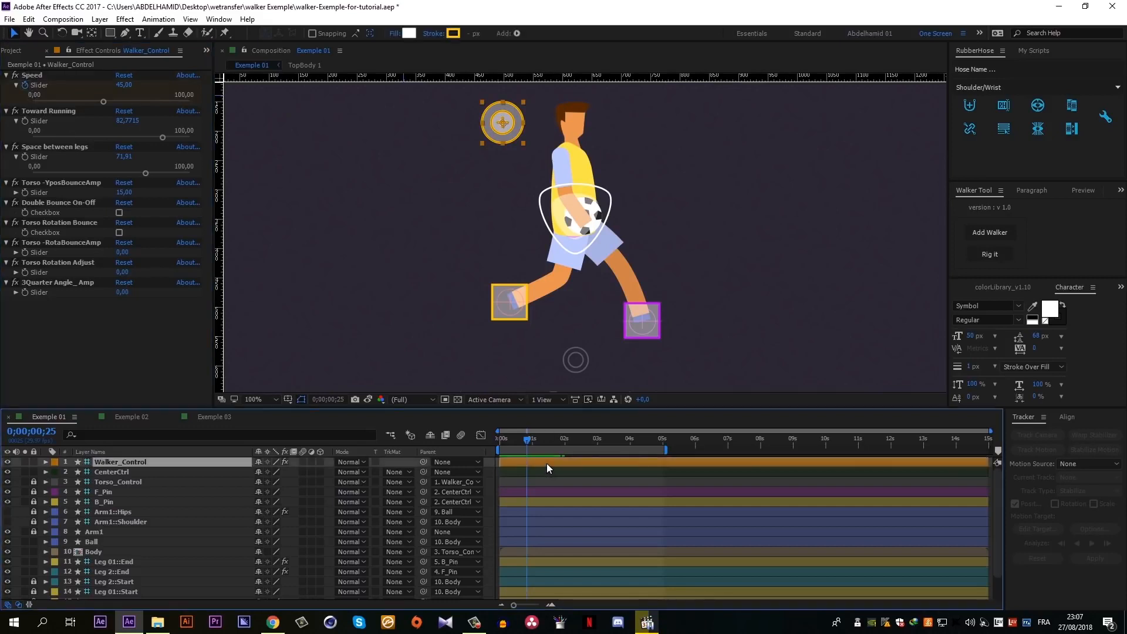
key("u")
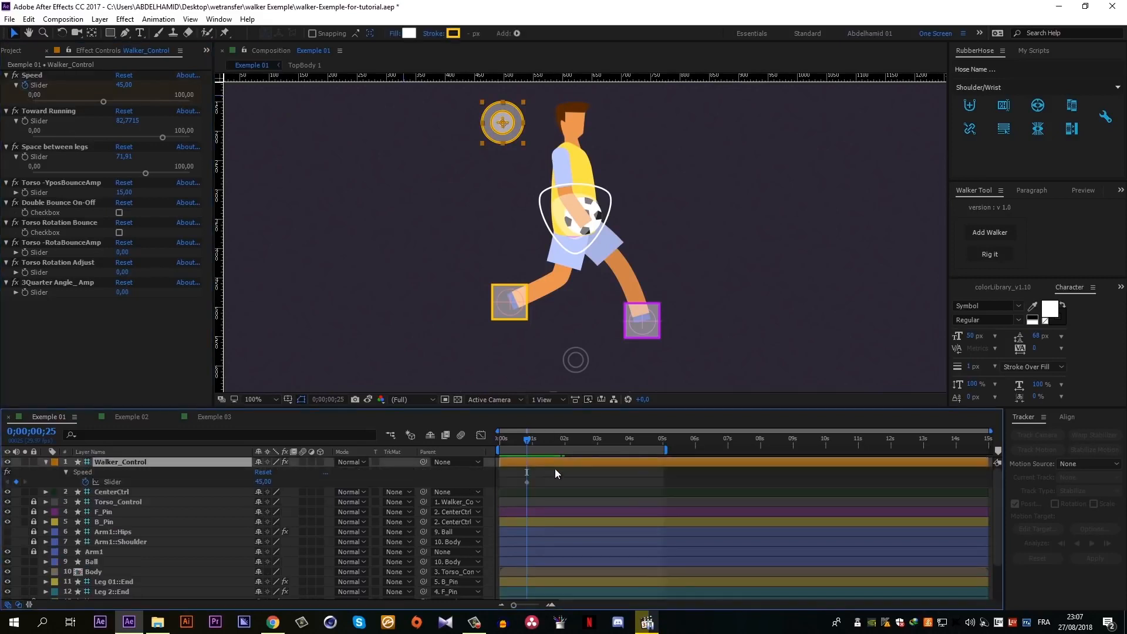
right_click(527, 482)
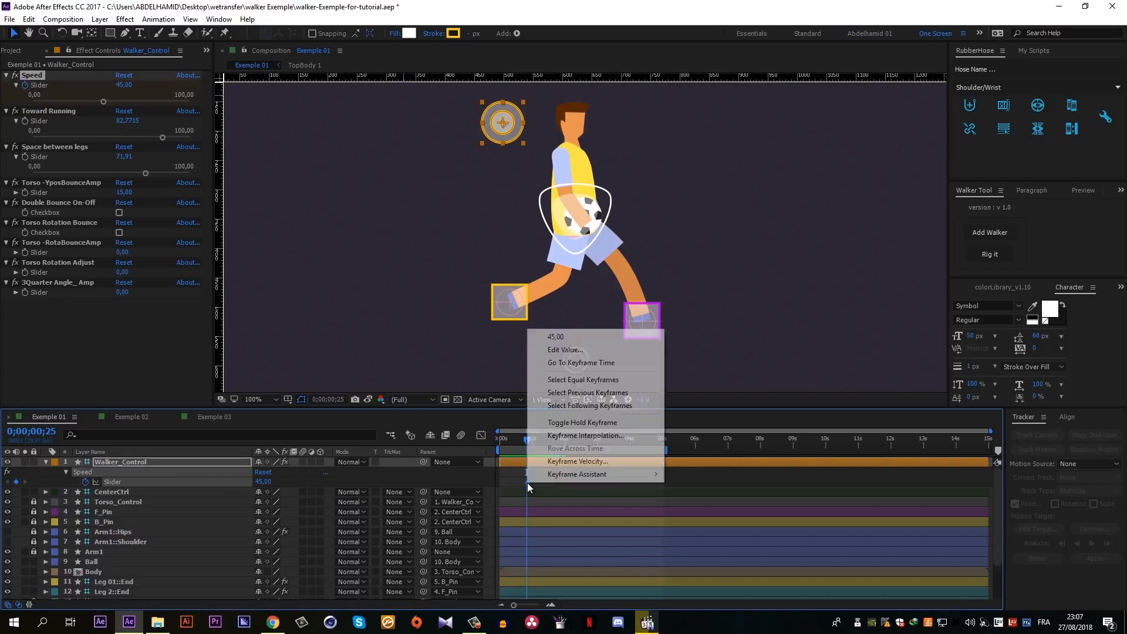
left_click(566, 426)
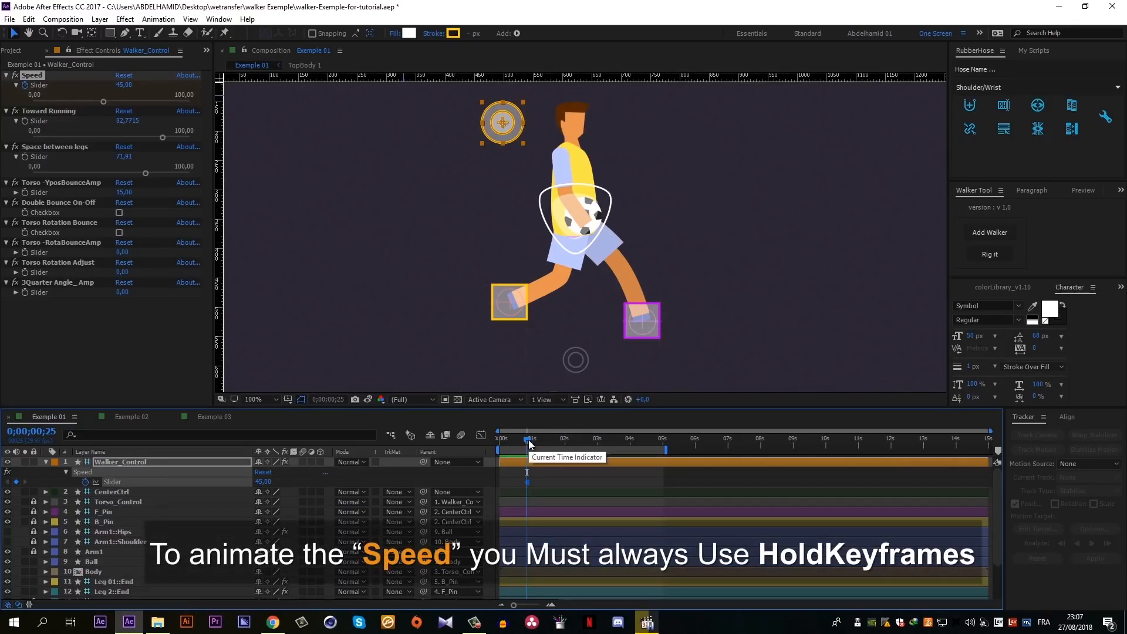
- Set the Walker_Control Speed to 5 at 0;00;01;23, and shift that new keyframe out to 0;00;02;20
left_click_drag(530, 439, 560, 439)
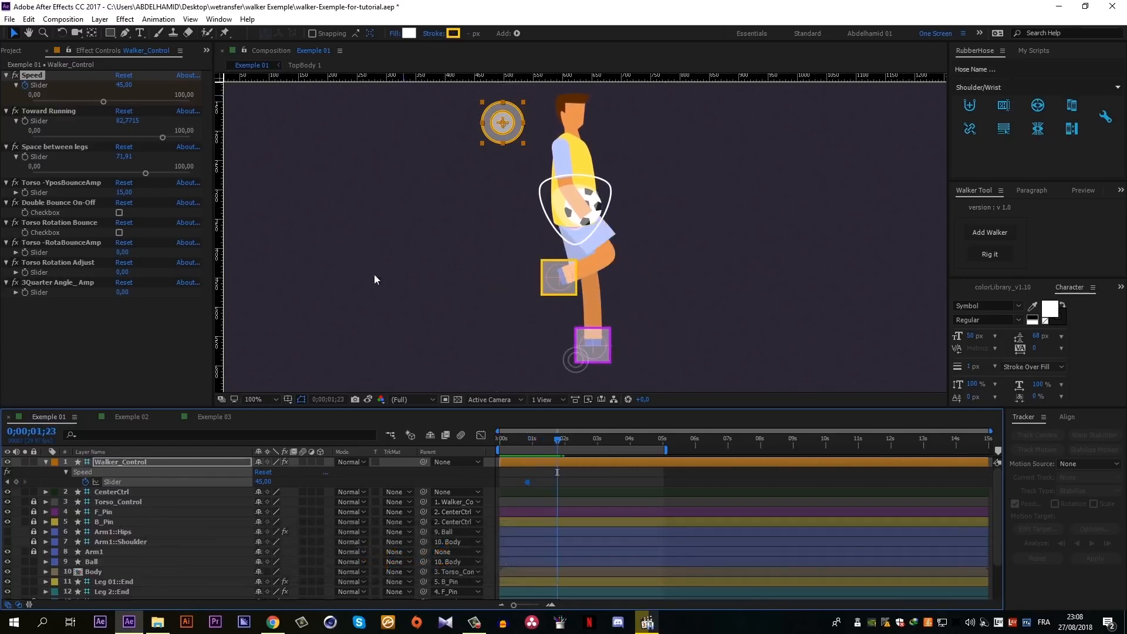
left_click(123, 84)
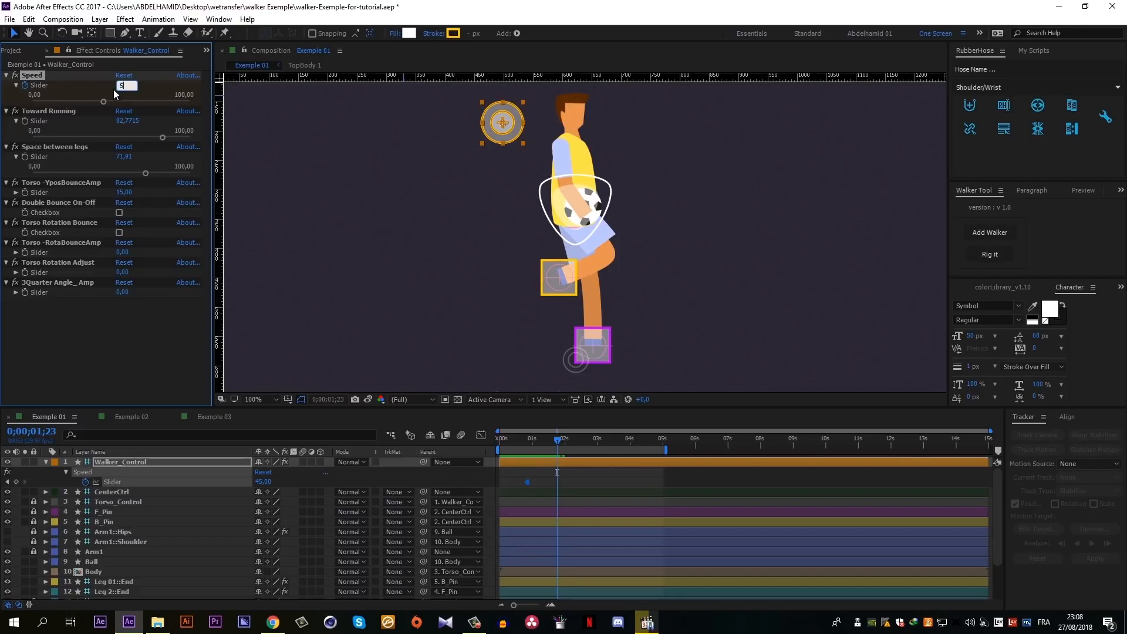
key("Return")
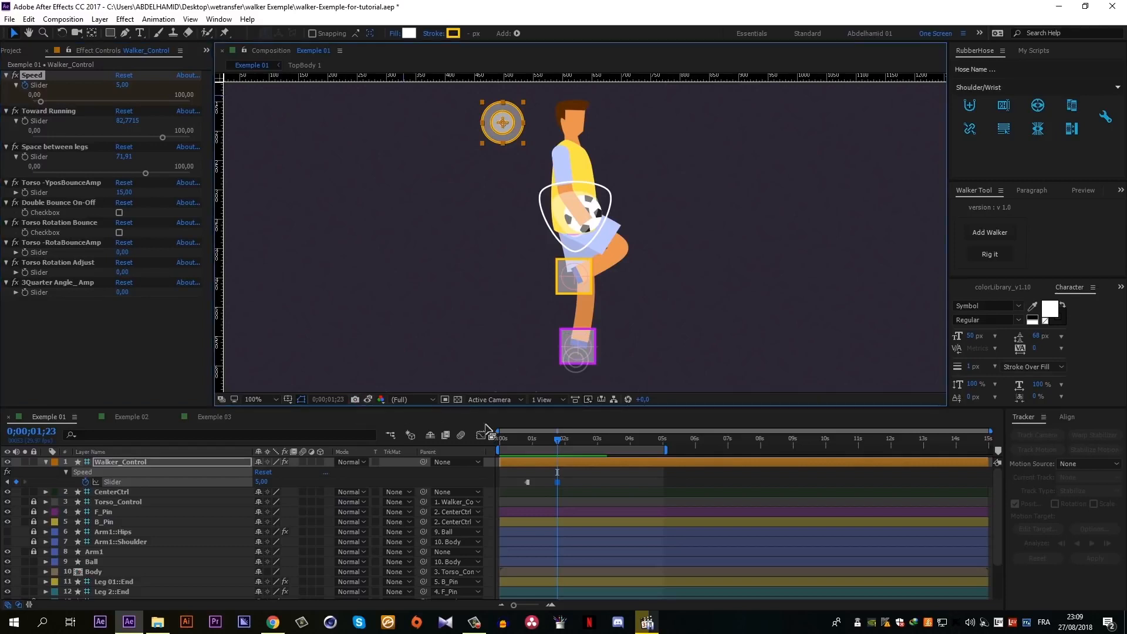
left_click(557, 482, "ctrl")
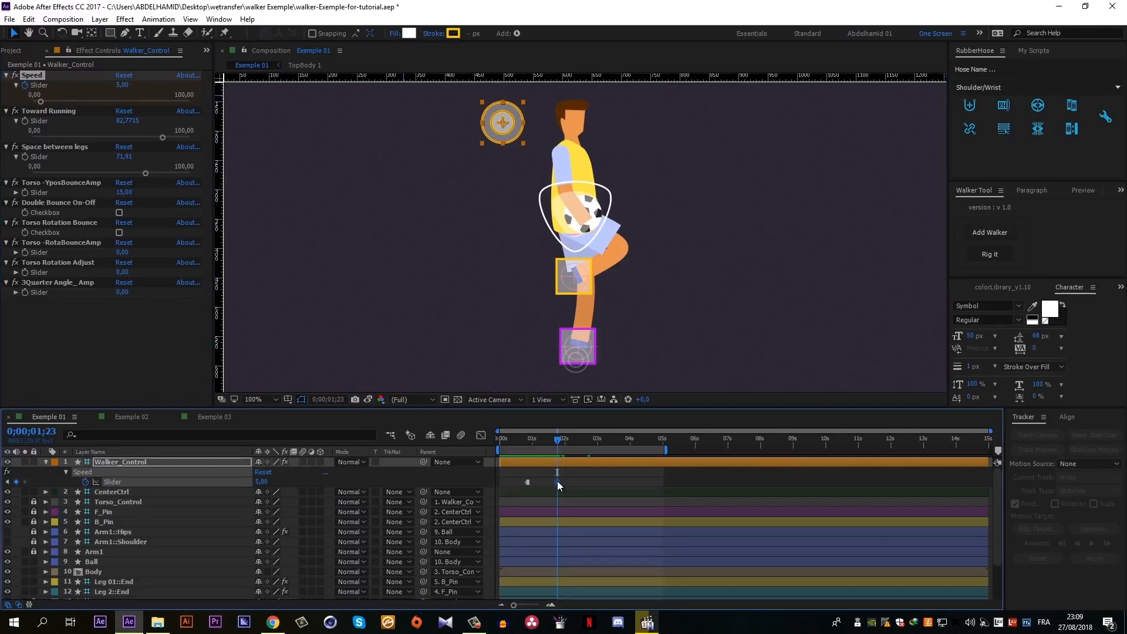
left_click_drag(558, 482, 586, 481)
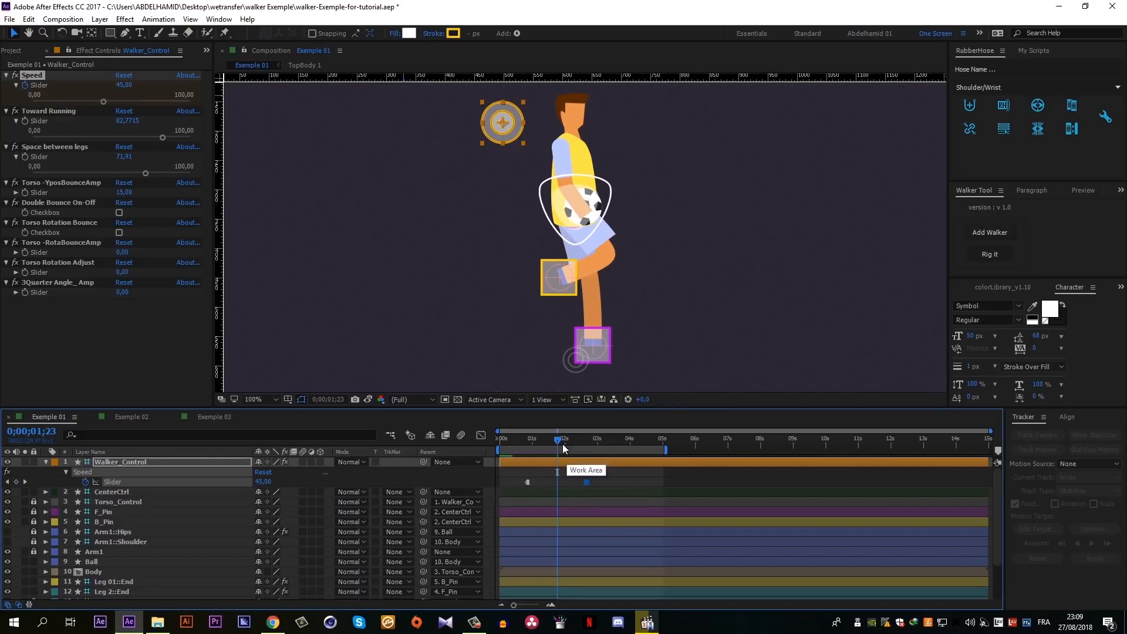
- Compare the character's pose at 0;00;01;16 and at 0;00;01;24 with the stored snapshot to find the matching frame
left_click_drag(556, 441, 550, 448)
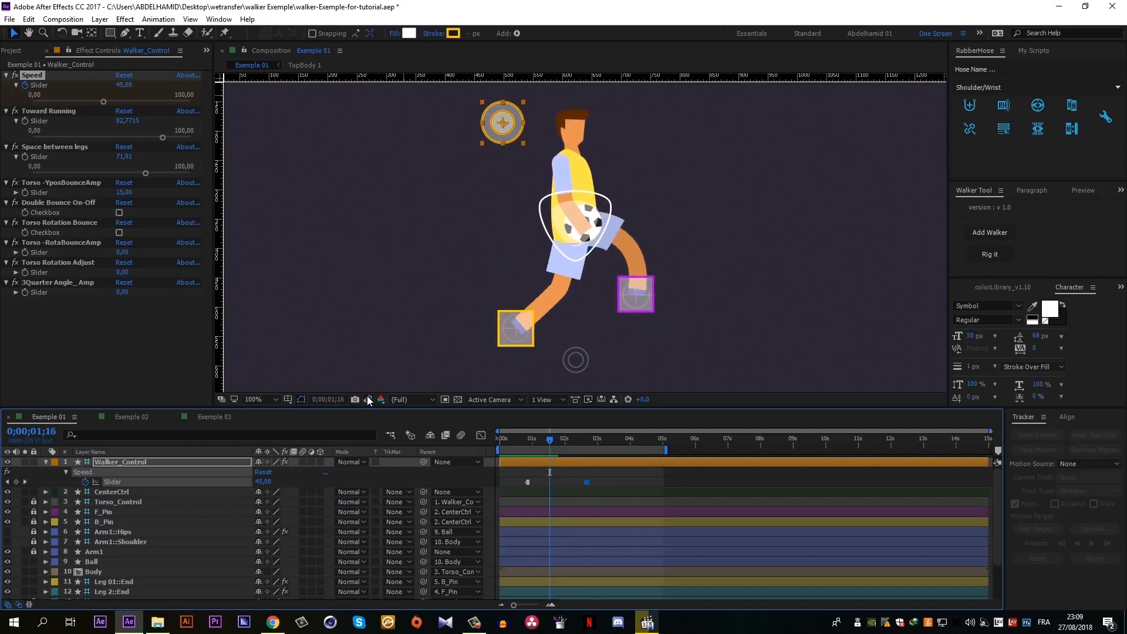
left_click(368, 399)
left_click(368, 399)
left_click(368, 399)
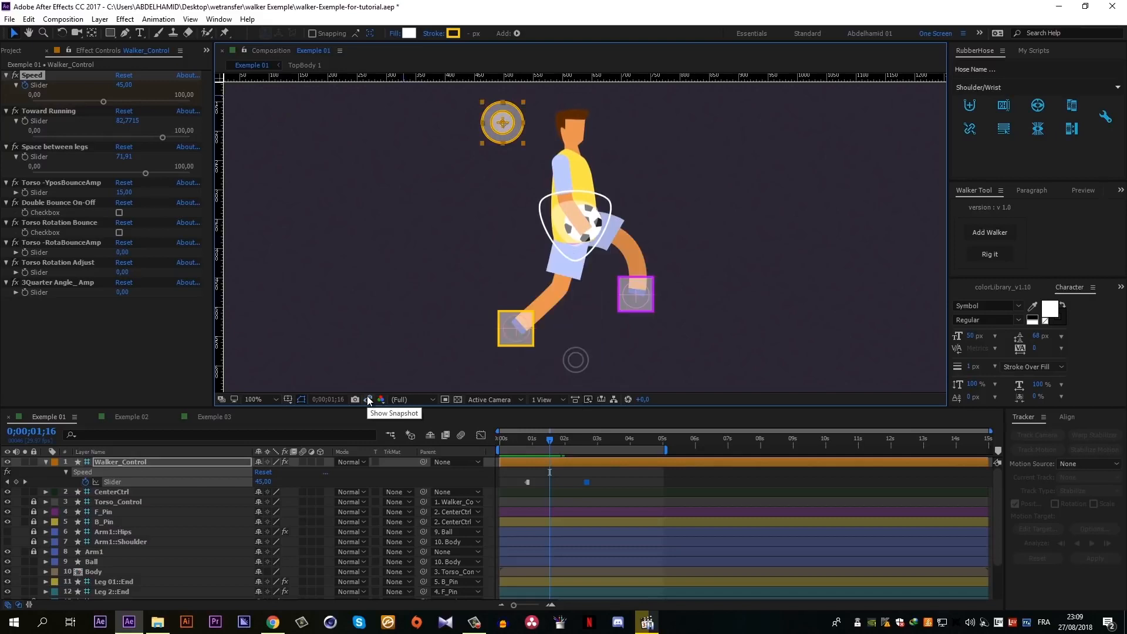
left_click(368, 399)
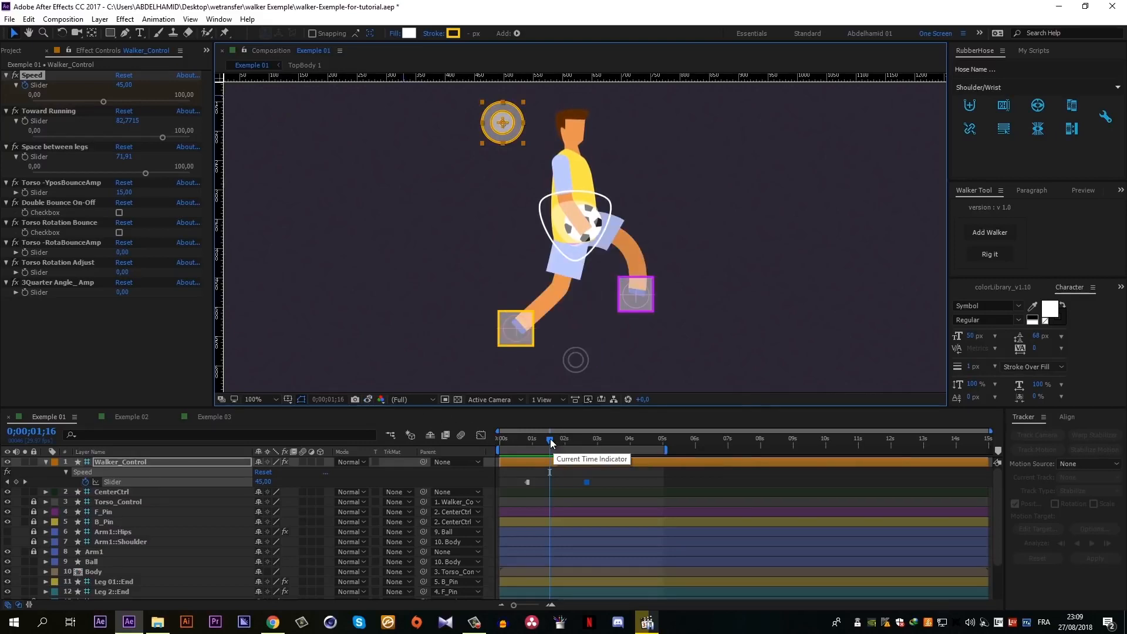
left_click_drag(550, 439, 559, 435)
key("Page_Up")
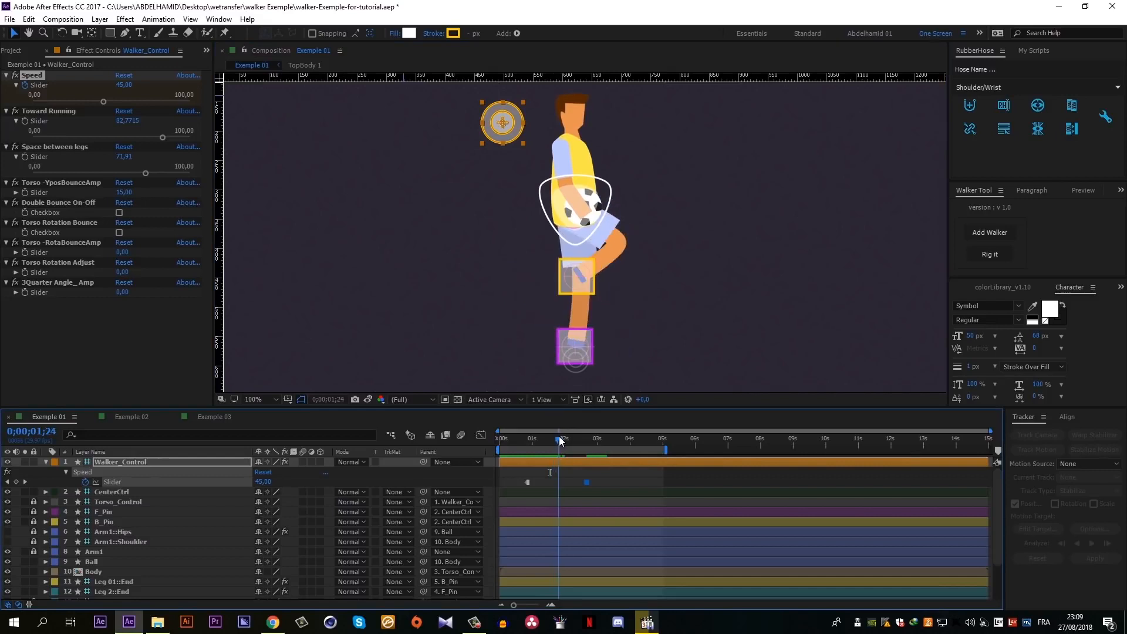
left_click(369, 399)
left_click(370, 399)
left_click(370, 399)
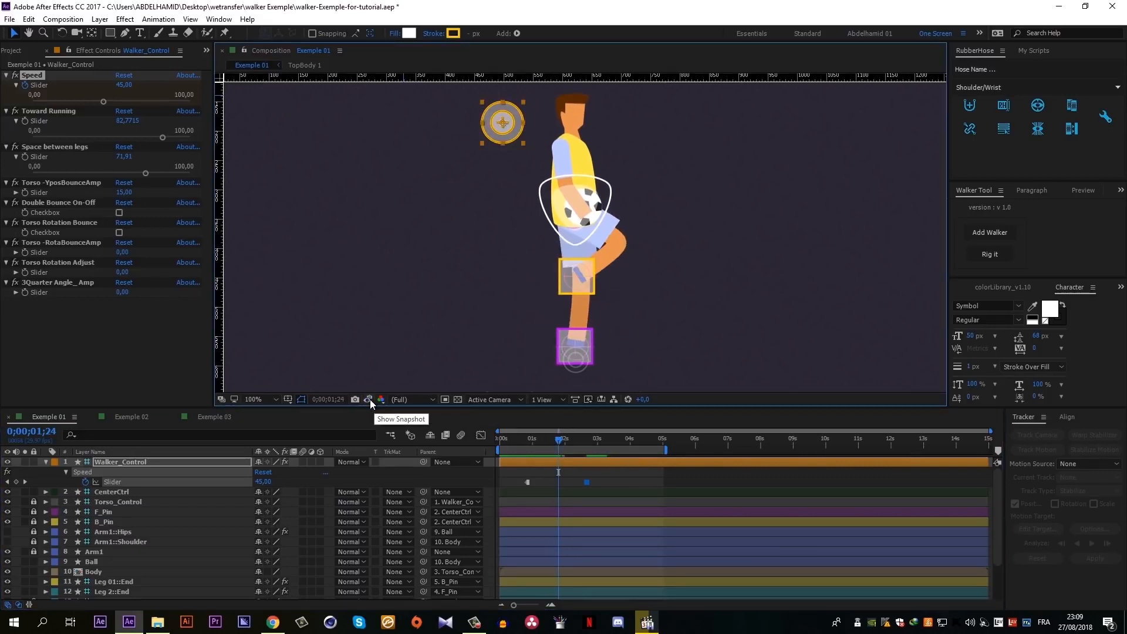
left_click(370, 399)
- Move the second Speed keyframe back to just after the 0;00;01;24 playhead and preview the speed change
mouse_move(587, 484)
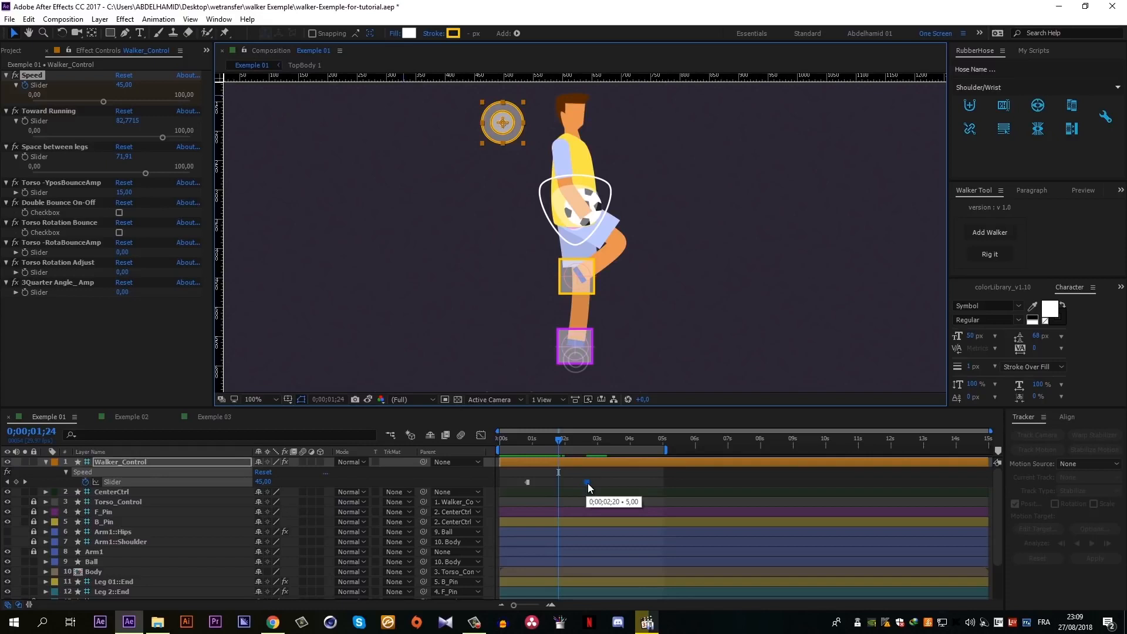
left_click_drag(587, 484, 561, 484)
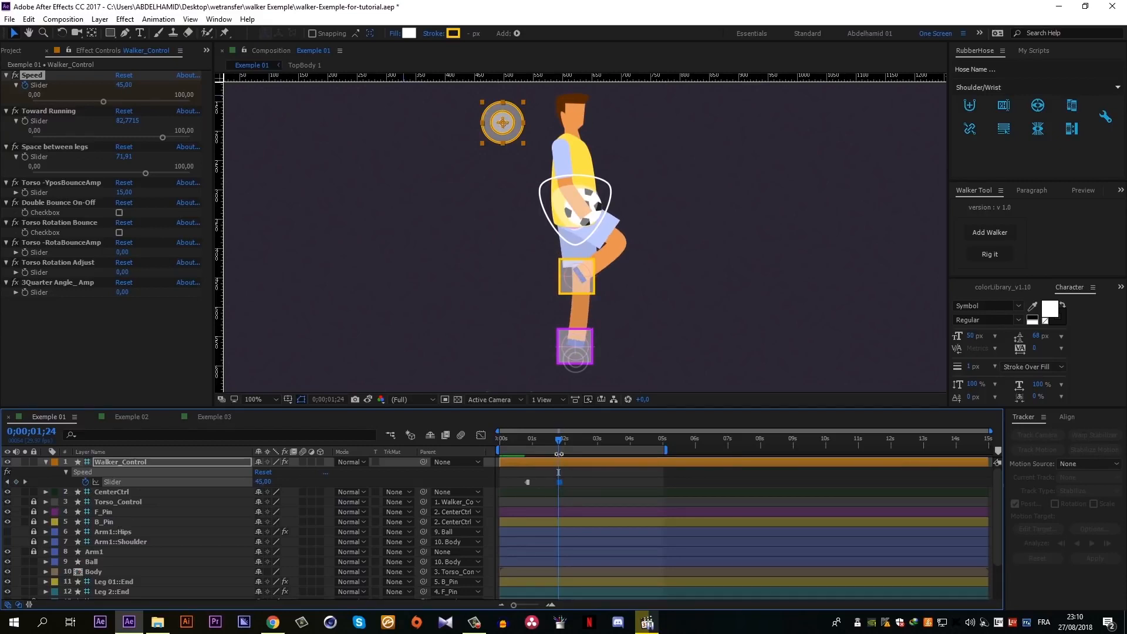
left_click(618, 477)
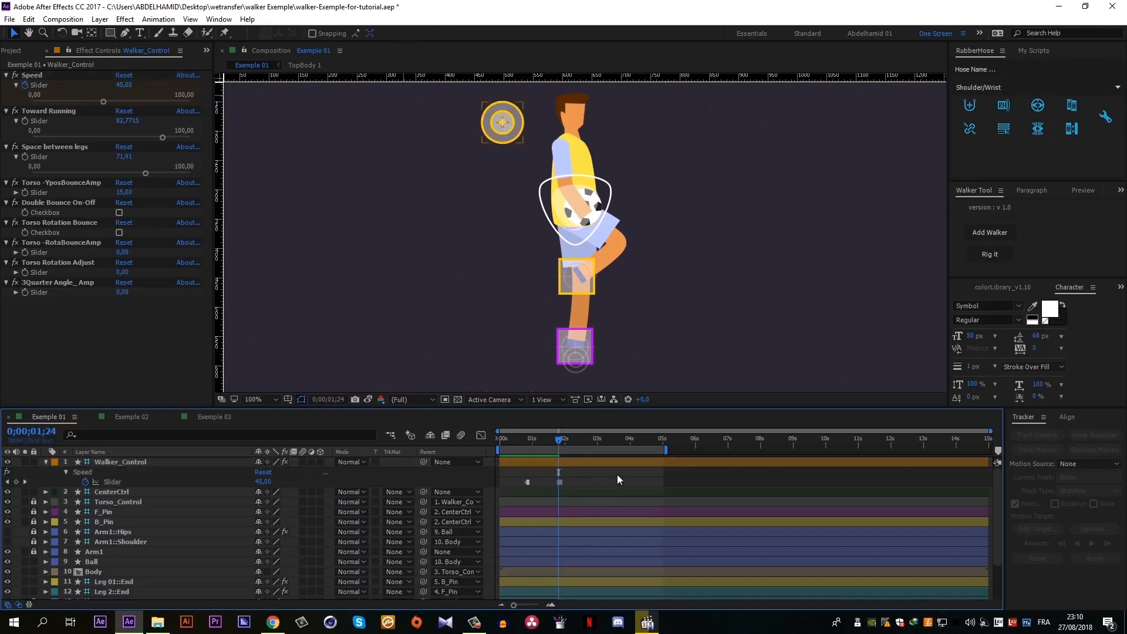
key("space")
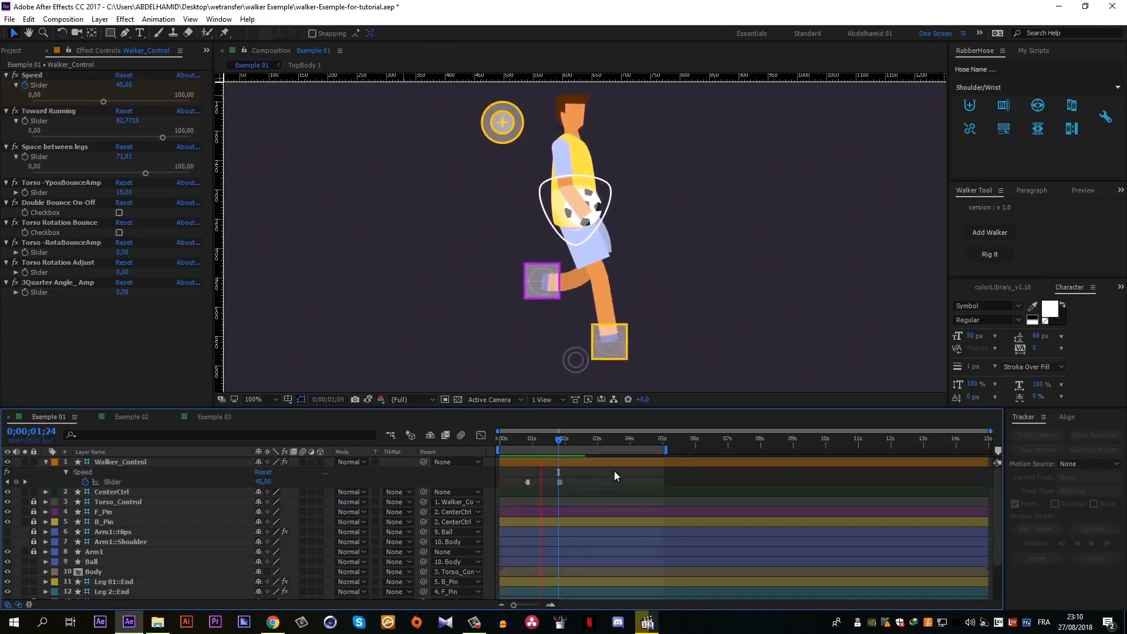